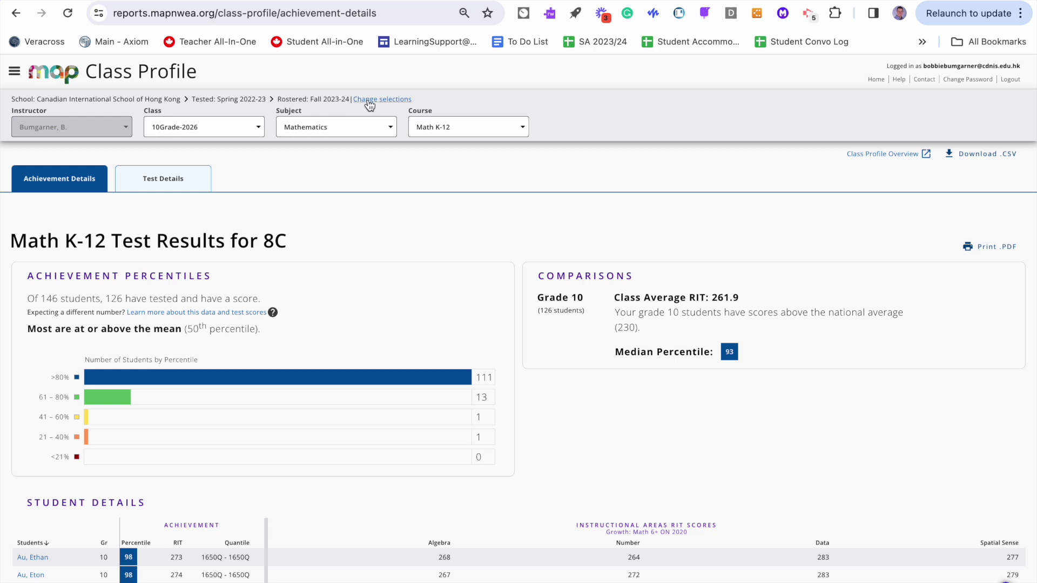
# Step: Filter the Class Profile to class ENG2D-1, subject Language Arts and course Language Usage
pyautogui.click(216, 127)
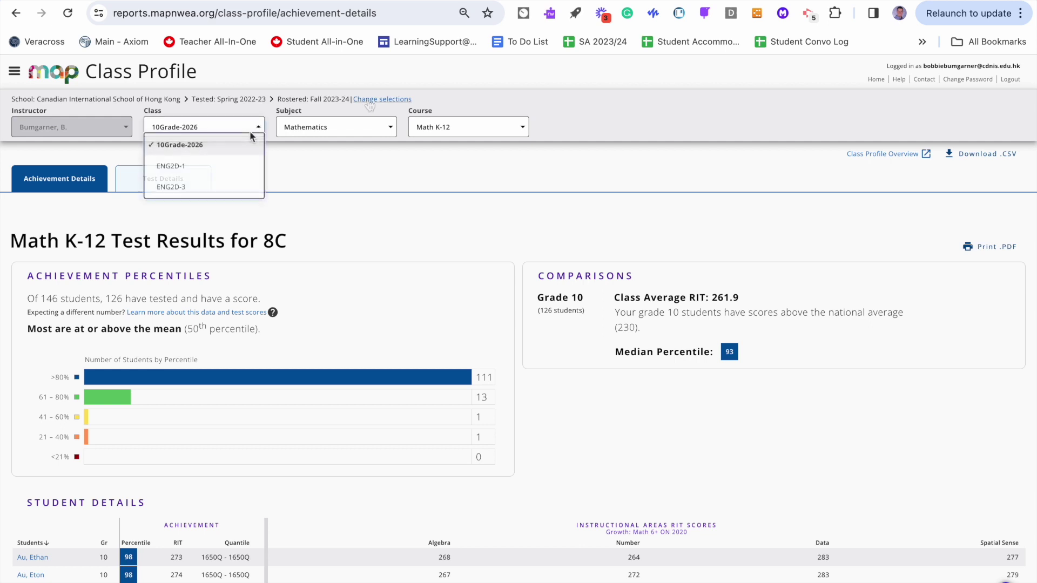
pyautogui.click(241, 160)
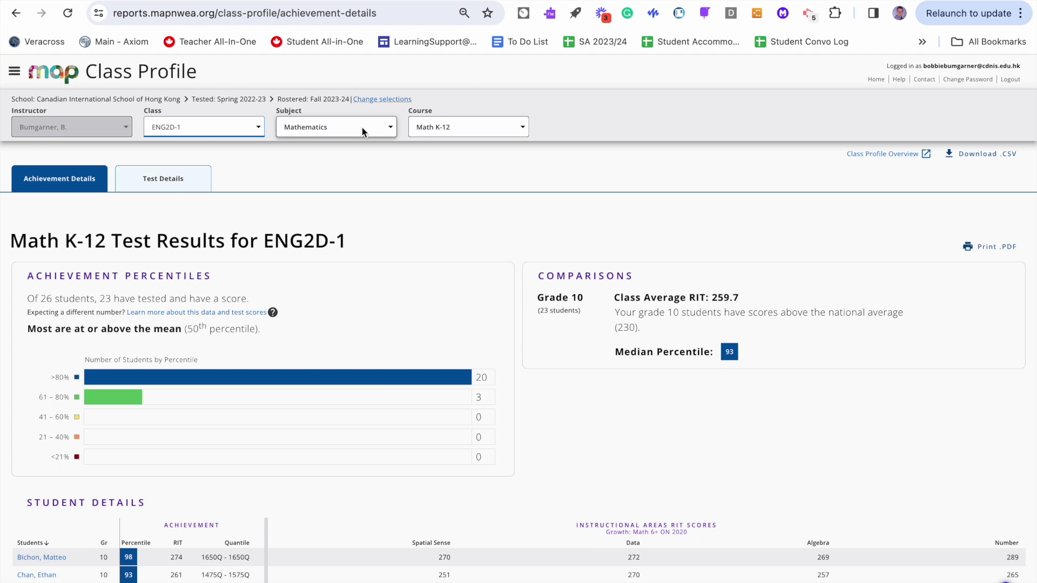
pyautogui.click(362, 130)
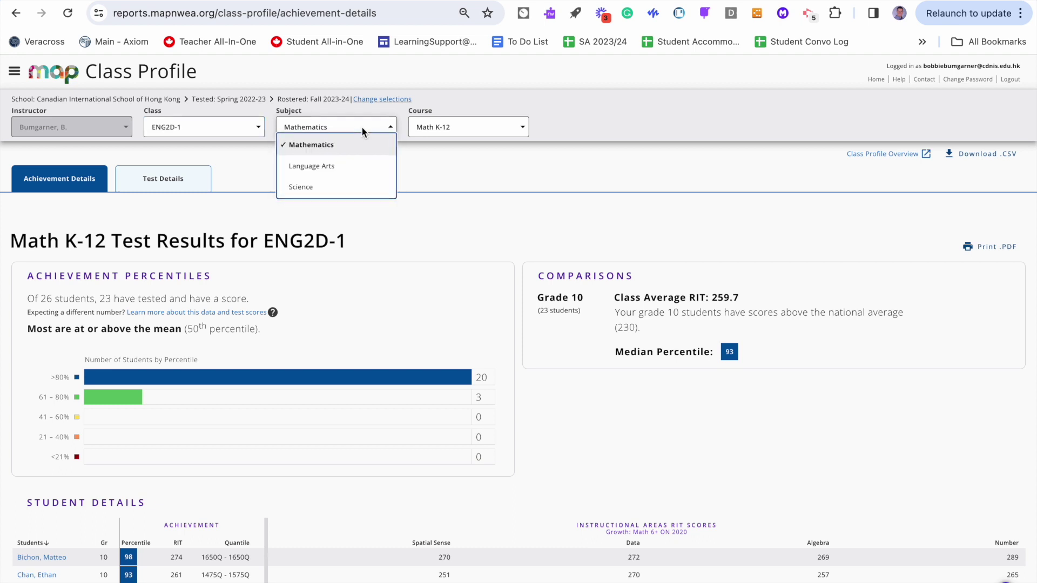
pyautogui.click(354, 170)
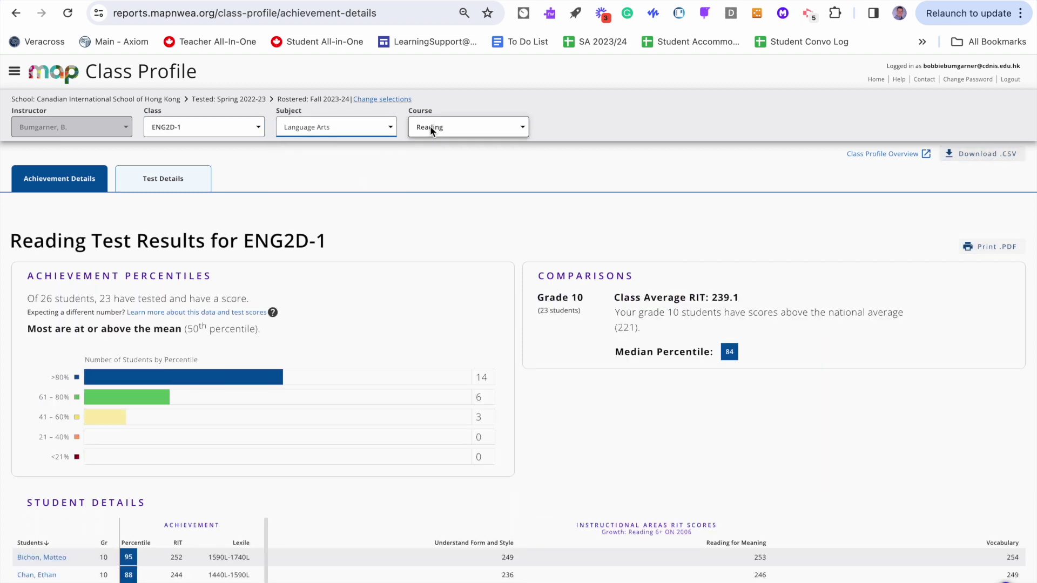
pyautogui.click(430, 125)
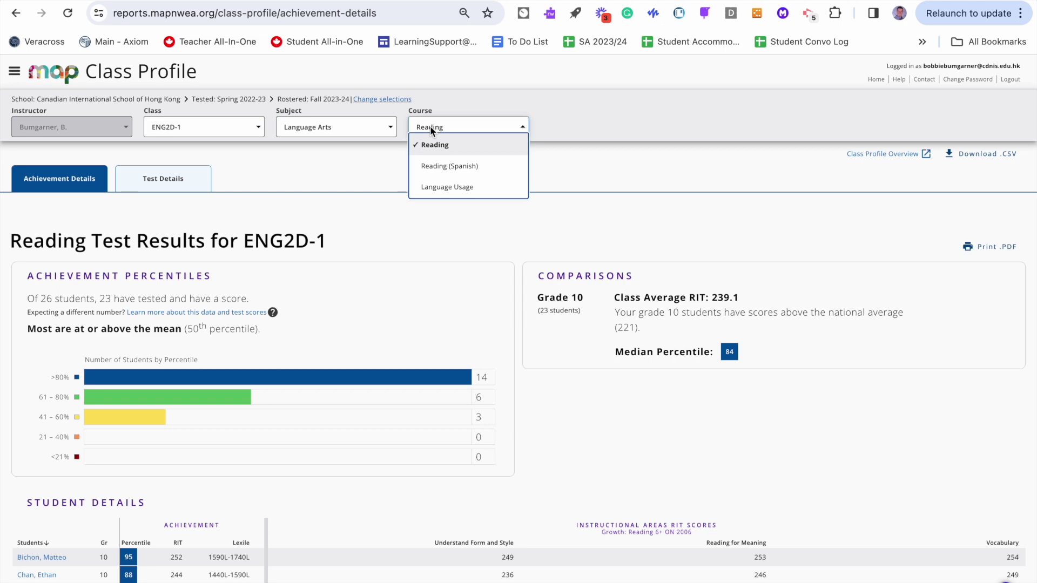
pyautogui.click(436, 186)
# Step: Sort the Student Details table by Percentile, highest first
pyautogui.scroll(-1, 449, 250)
pyautogui.scroll(-2, 448, 250)
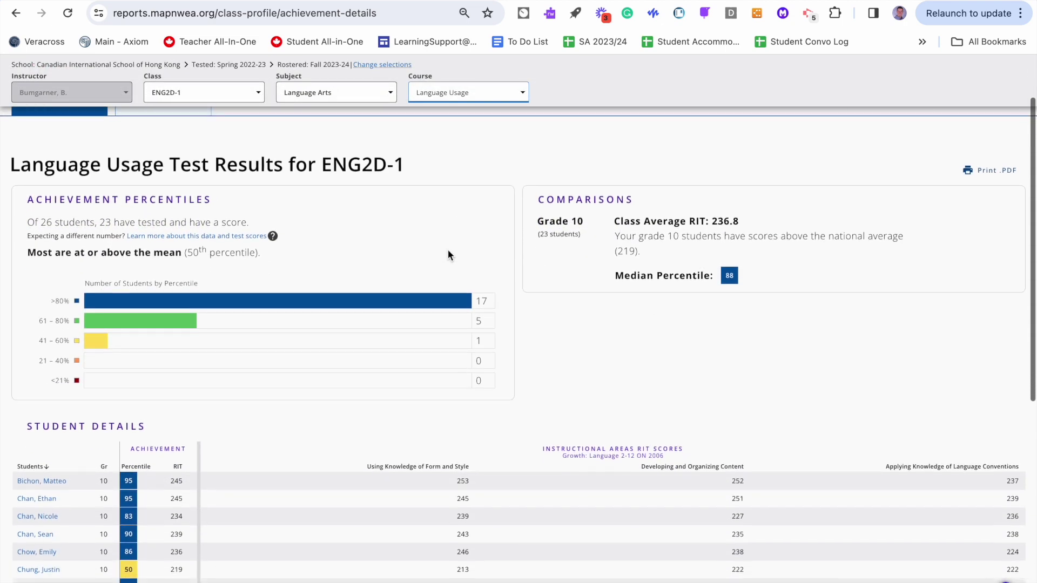
pyautogui.scroll(-2, 448, 249)
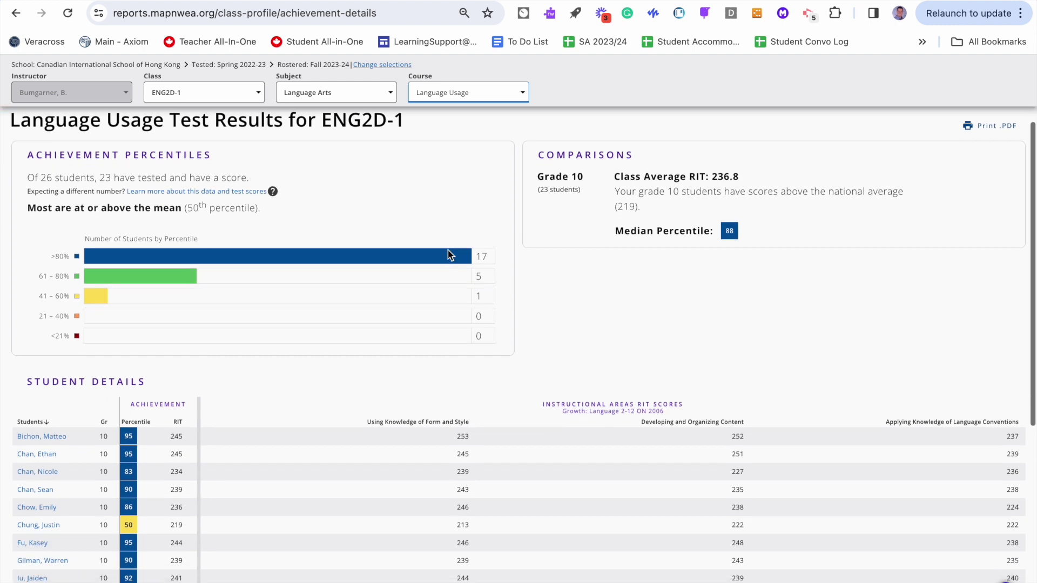
pyautogui.scroll(-6, 449, 249)
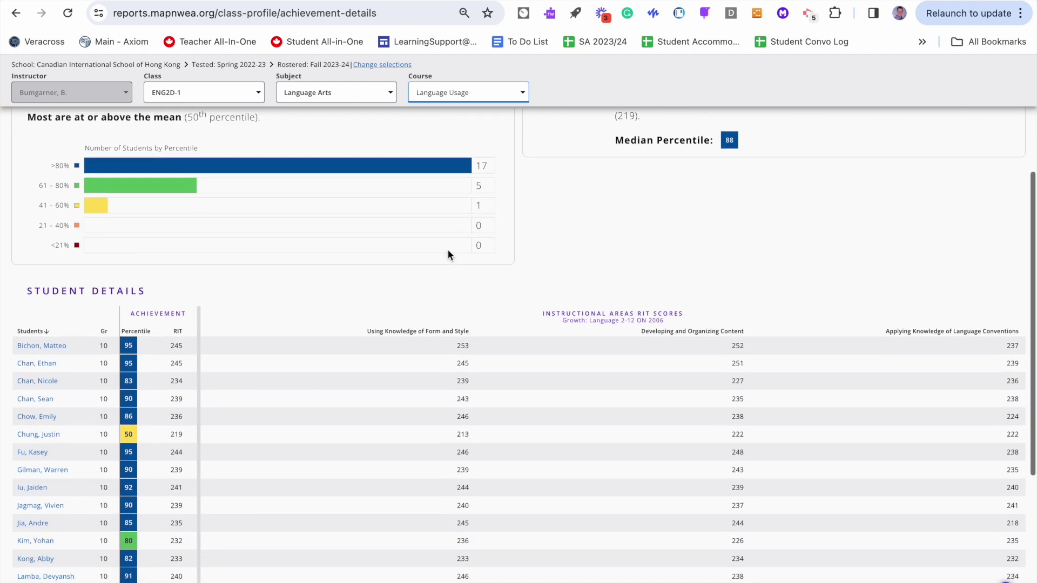
pyautogui.scroll(-2, 449, 249)
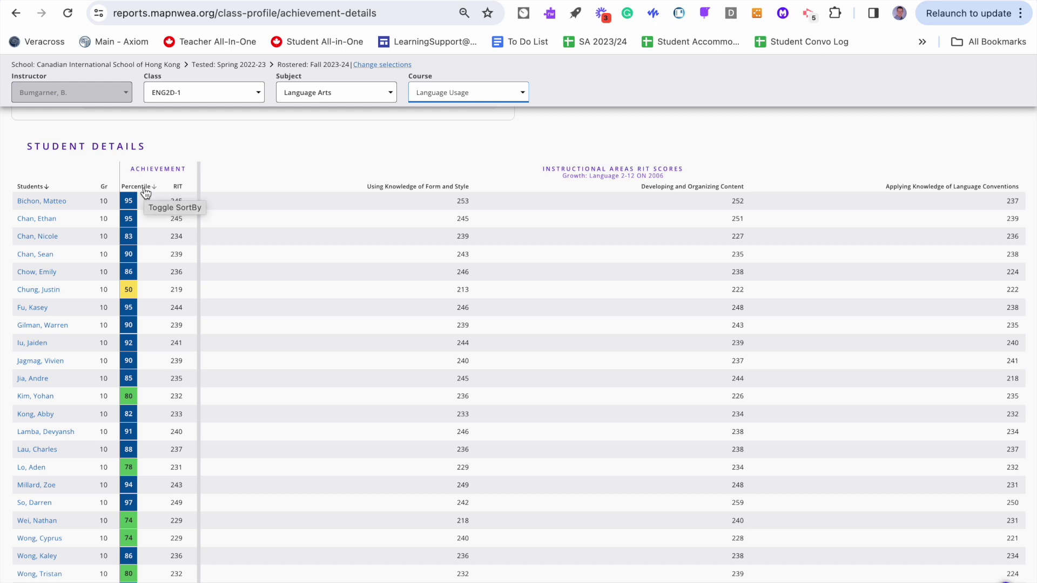
pyautogui.click(145, 192)
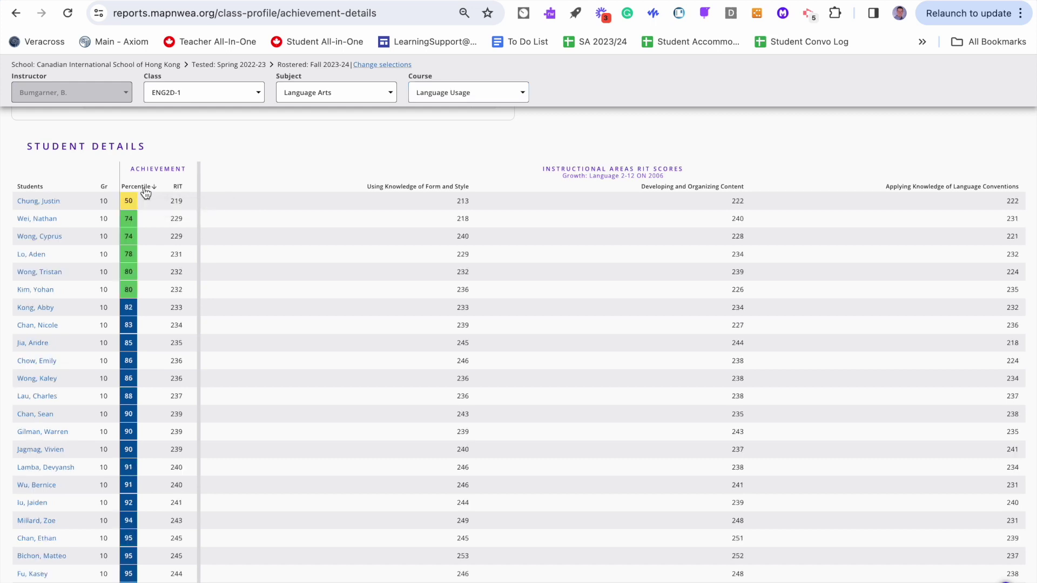
pyautogui.click(146, 193)
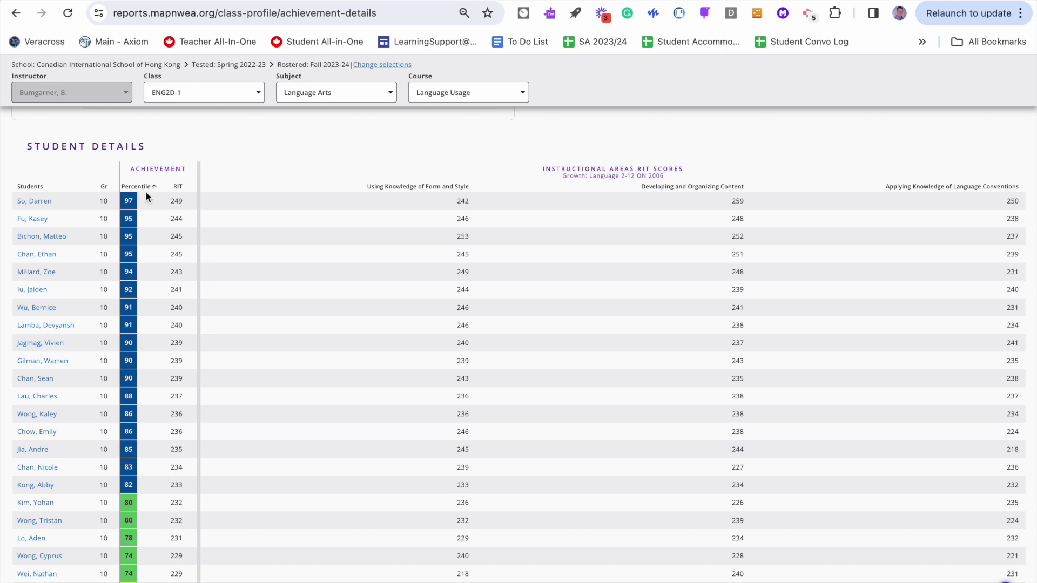
# Step: Sort the students by RIT and by Using Knowledge of Form and Style, each highest first, and review the ranking
pyautogui.click(187, 193)
pyautogui.click(187, 193)
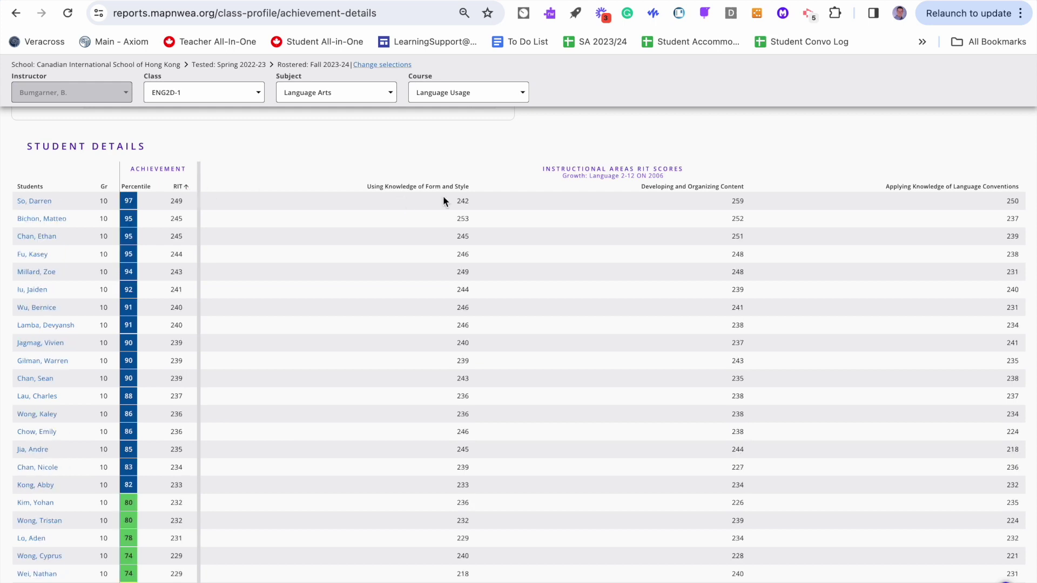
pyautogui.click(474, 189)
pyautogui.click(474, 189)
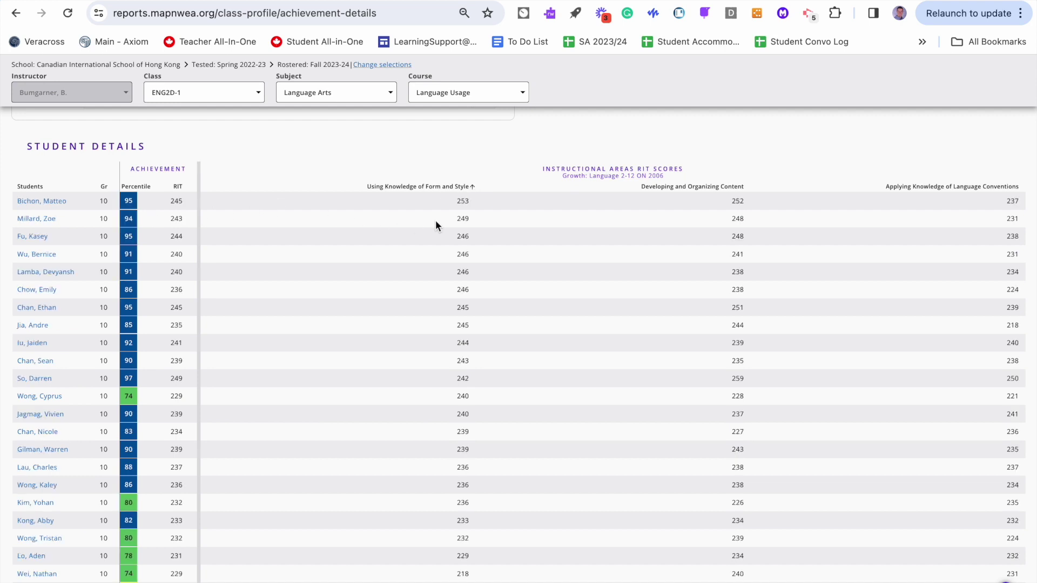
pyautogui.scroll(-1, 445, 210)
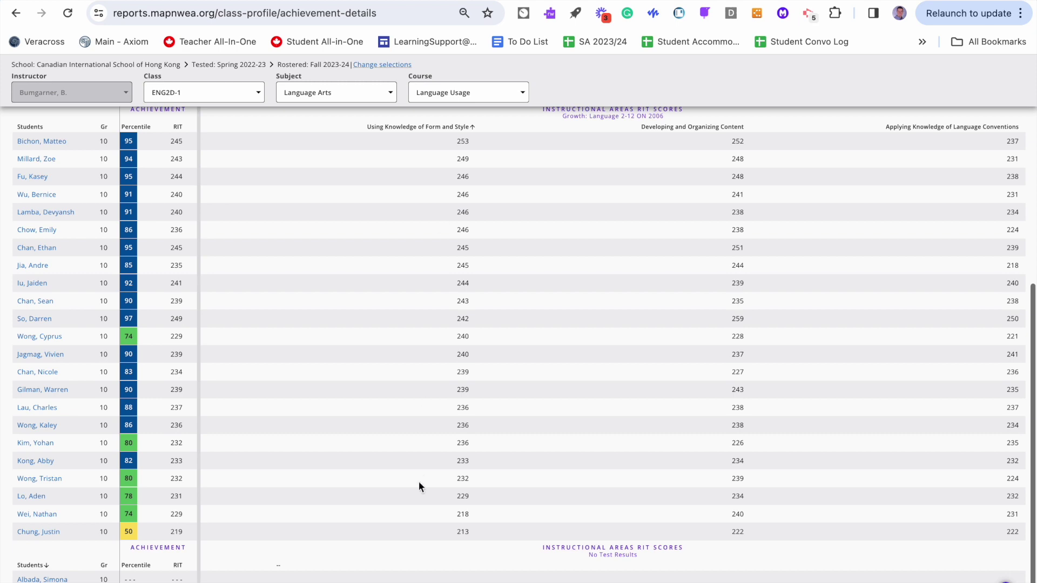
pyautogui.scroll(1, 427, 427)
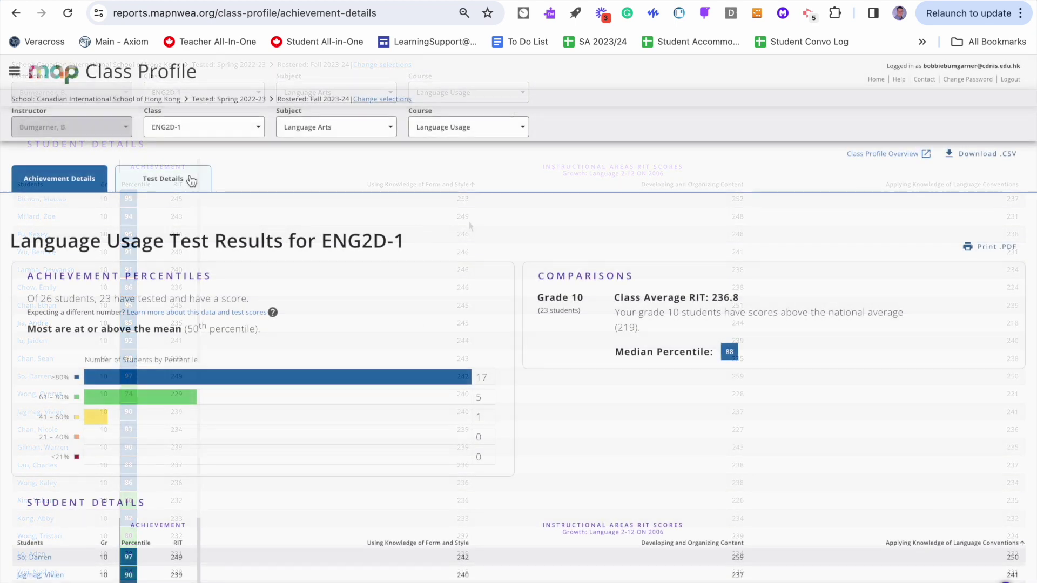
# Step: Open the class's Test Details and review test completion, durations, rapid-guessing percentages and dates for each student
pyautogui.click(189, 178)
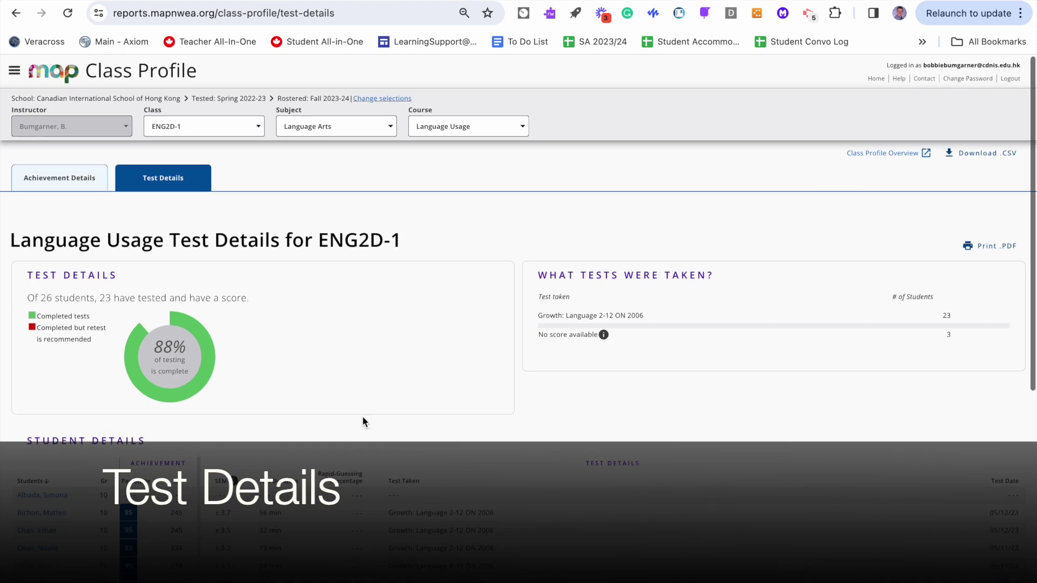
pyautogui.scroll(-3, 362, 416)
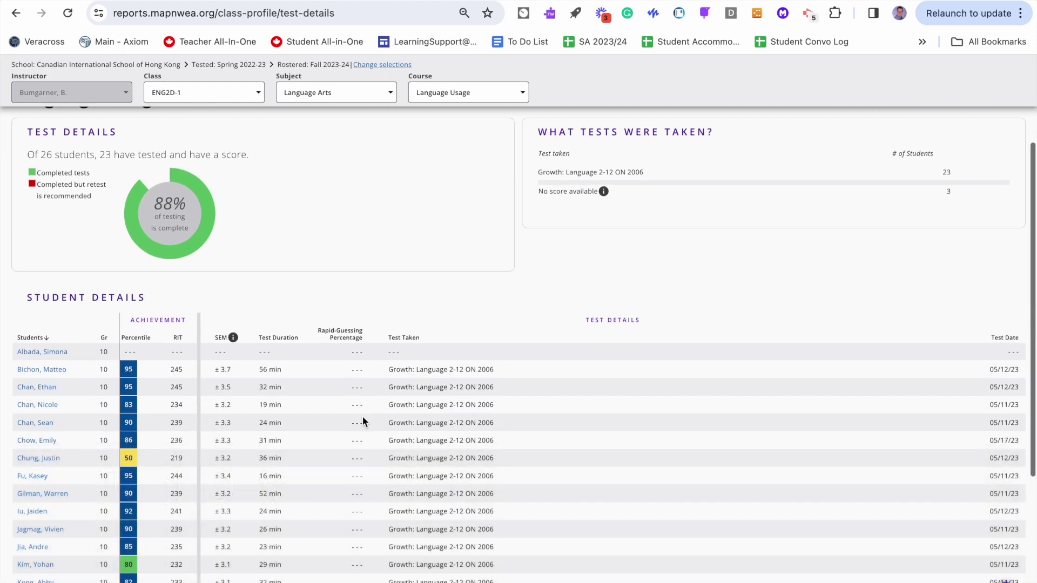
pyautogui.scroll(-3, 363, 417)
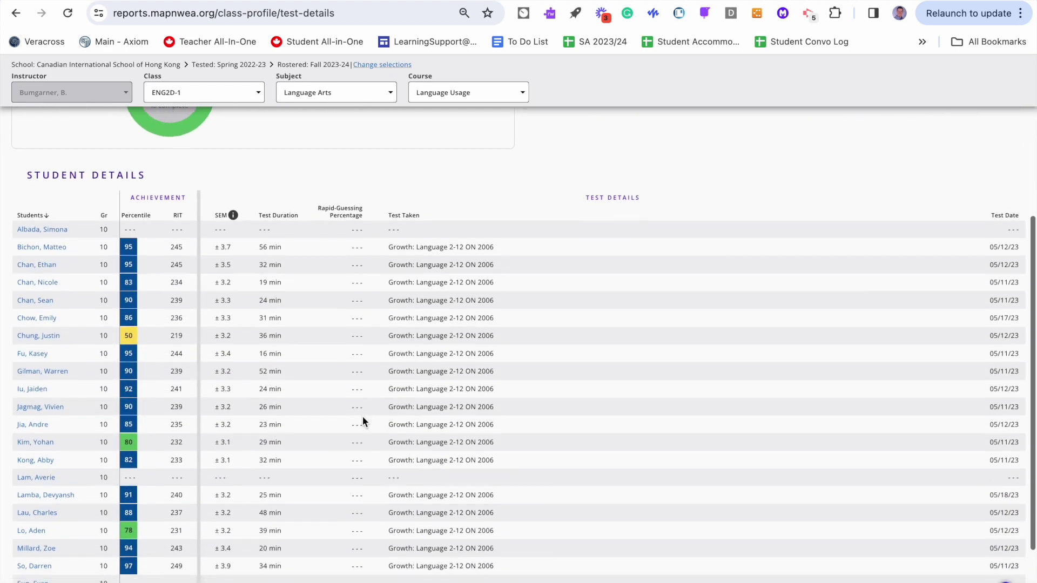
pyautogui.scroll(-1, 362, 420)
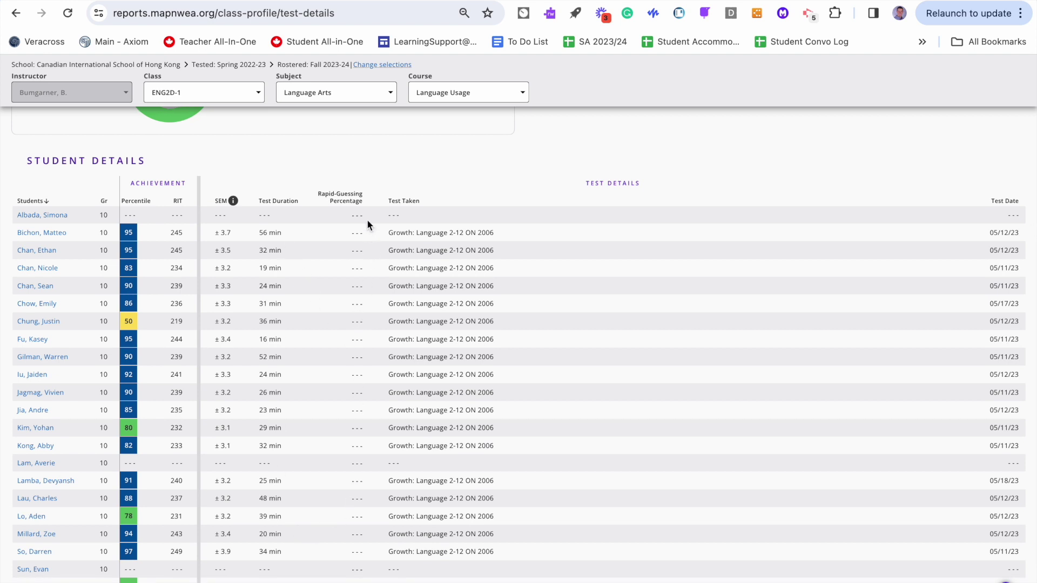
pyautogui.scroll(-2, 365, 229)
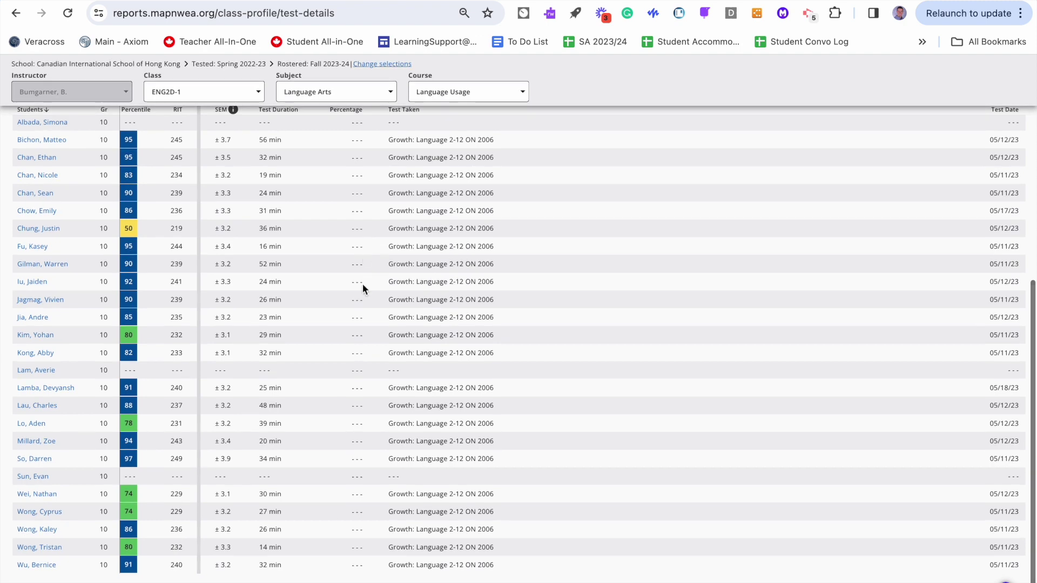
pyautogui.scroll(3, 373, 341)
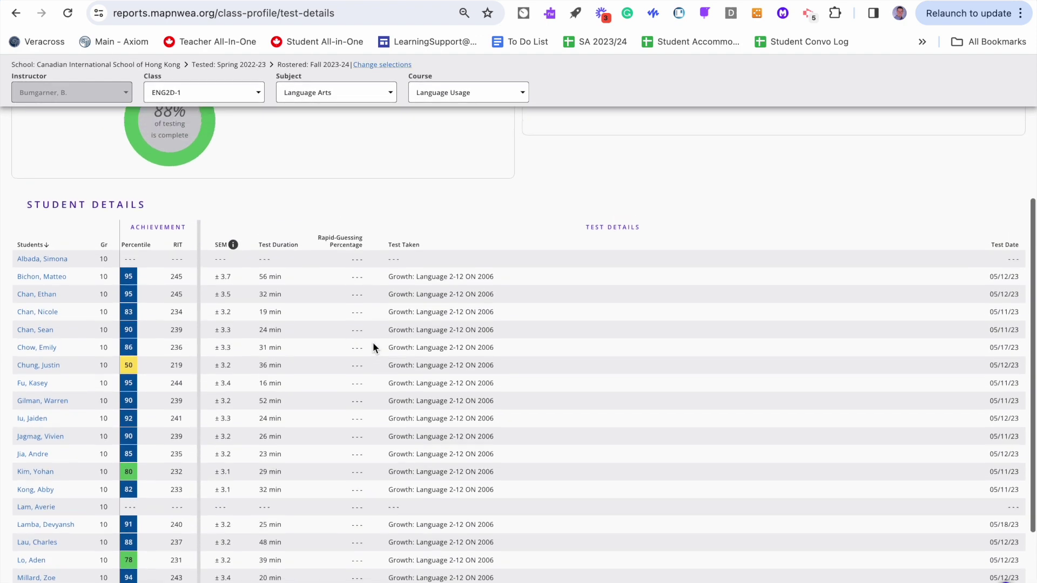
pyautogui.scroll(3, 373, 346)
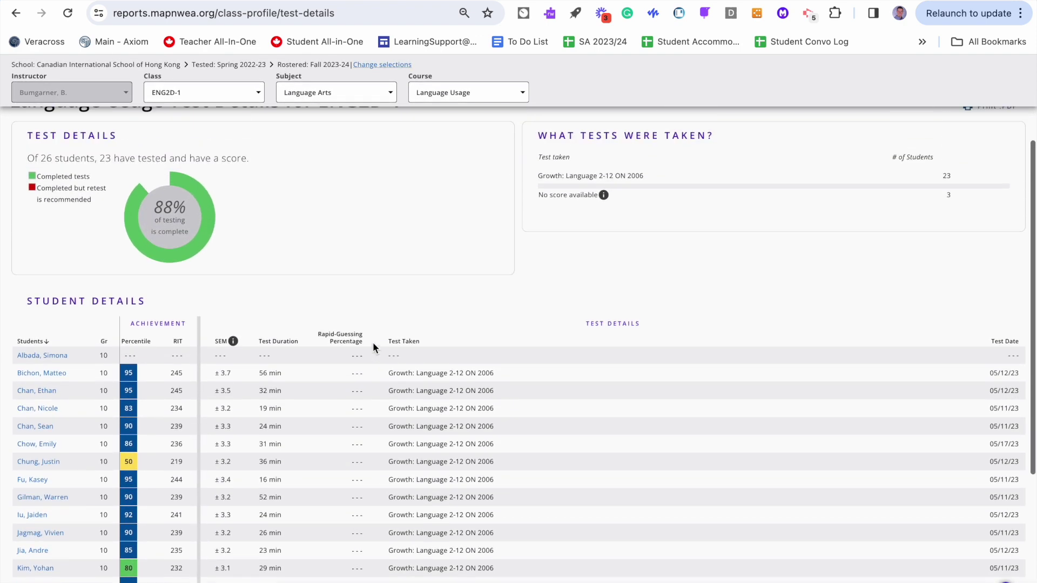
pyautogui.scroll(3, 373, 345)
# Step: Return to the growth reports list and look over the available class reports
pyautogui.click(14, 70)
pyautogui.click(59, 161)
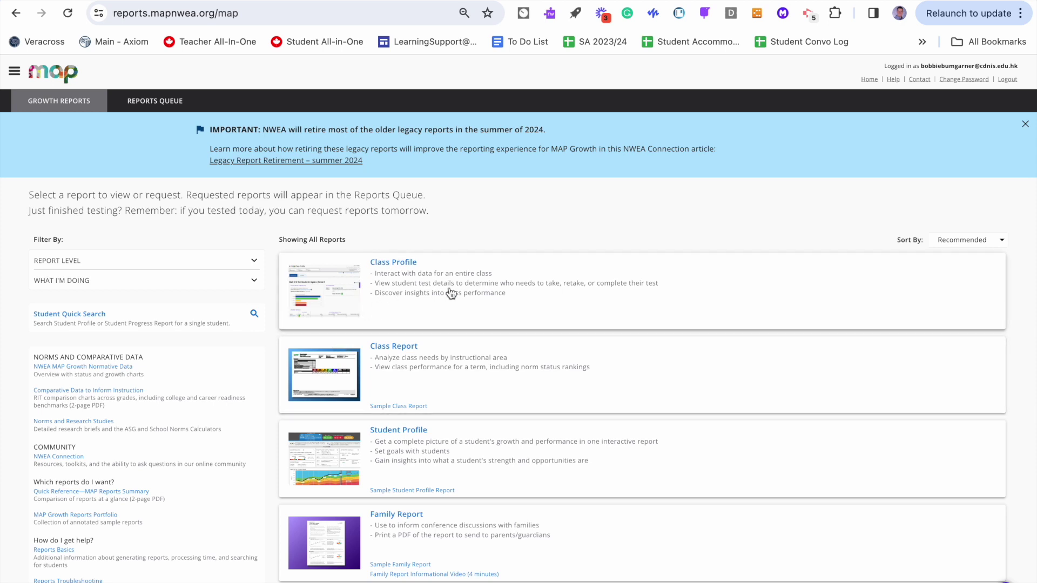
pyautogui.scroll(-1, 451, 293)
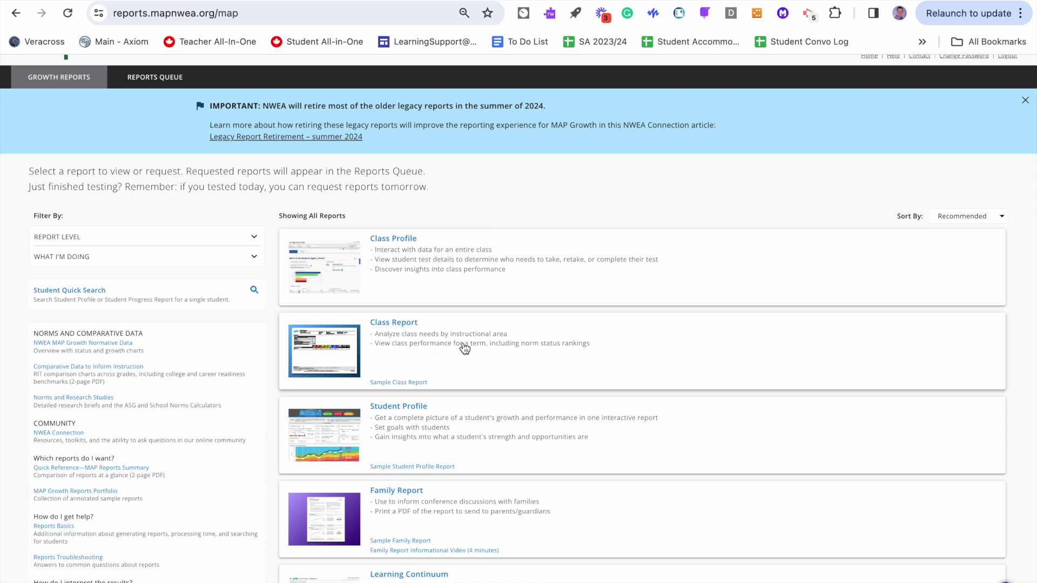
pyautogui.scroll(-1, 464, 348)
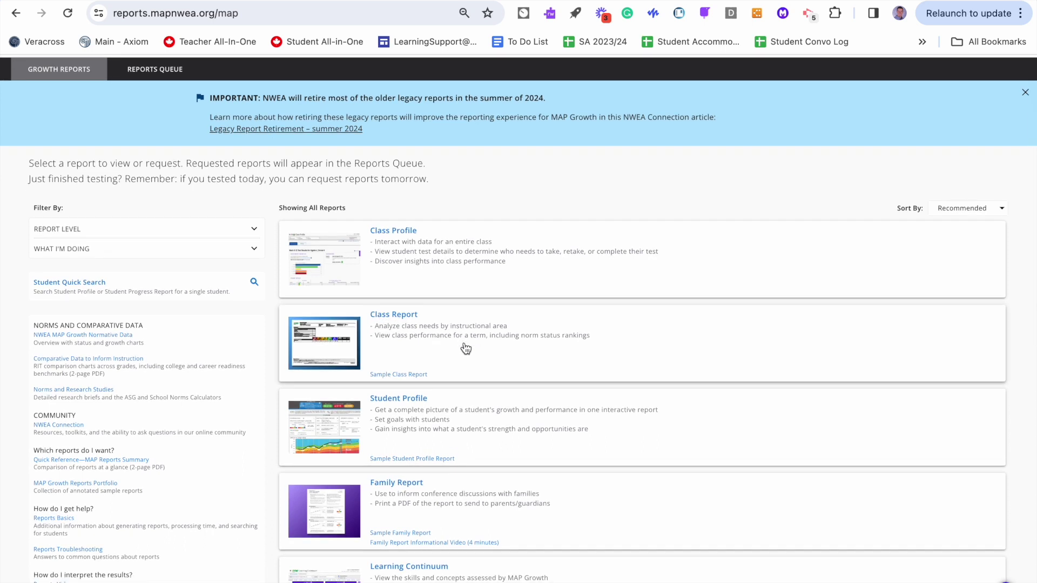
# Step: Open the sample Class Report, review its summary and student pages, and close it
pyautogui.click(394, 375)
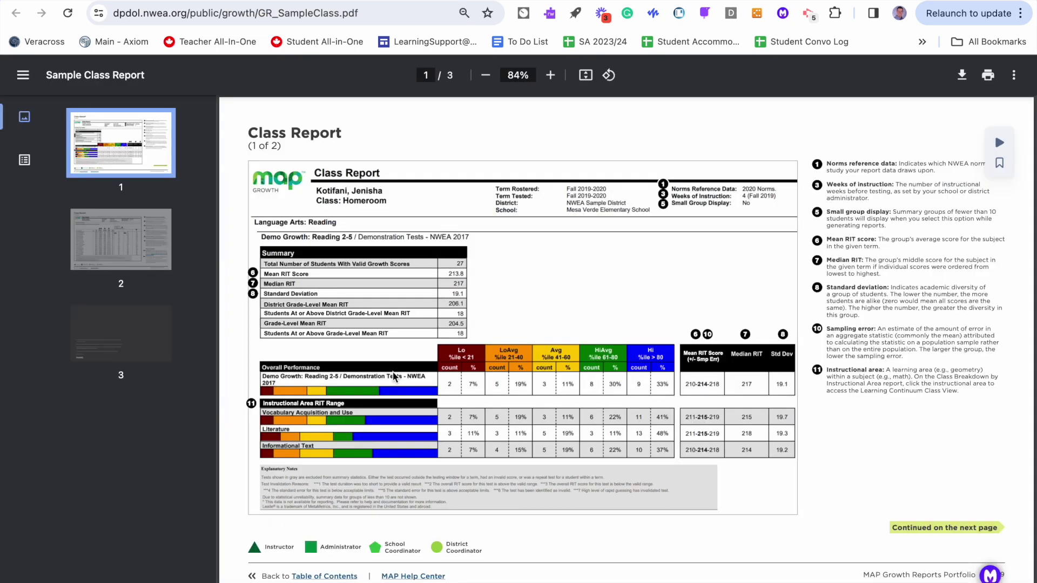
pyautogui.scroll(-4, 394, 376)
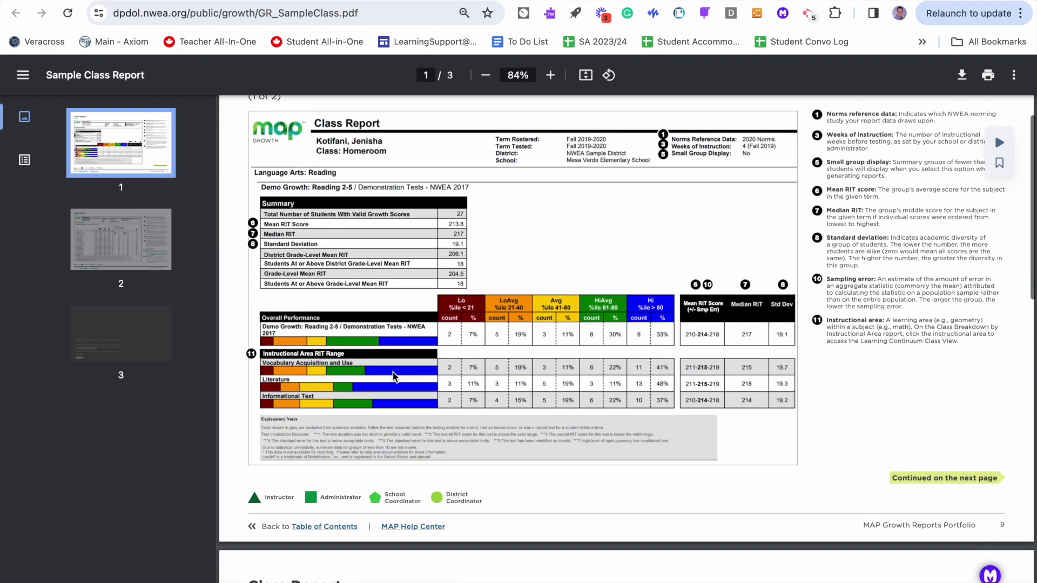
pyautogui.scroll(-5, 394, 376)
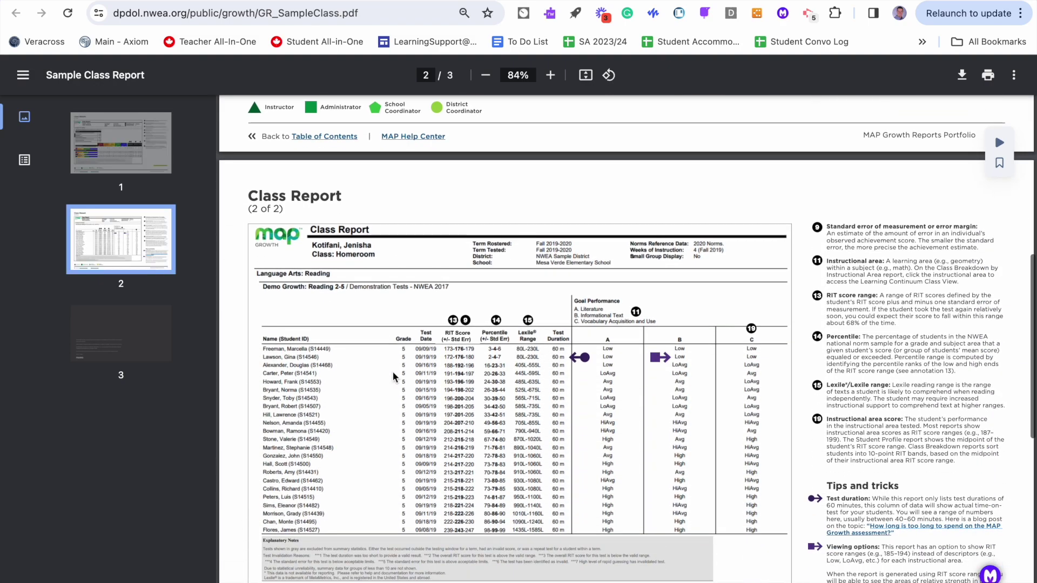
pyautogui.scroll(8, 236, 160)
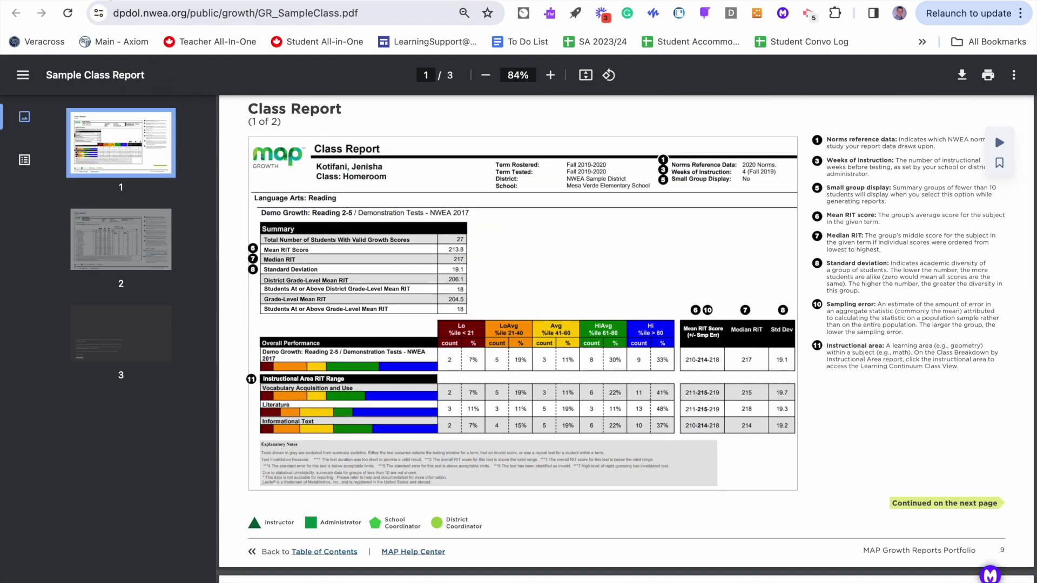
pyautogui.hotkey('ctrl', 'w')
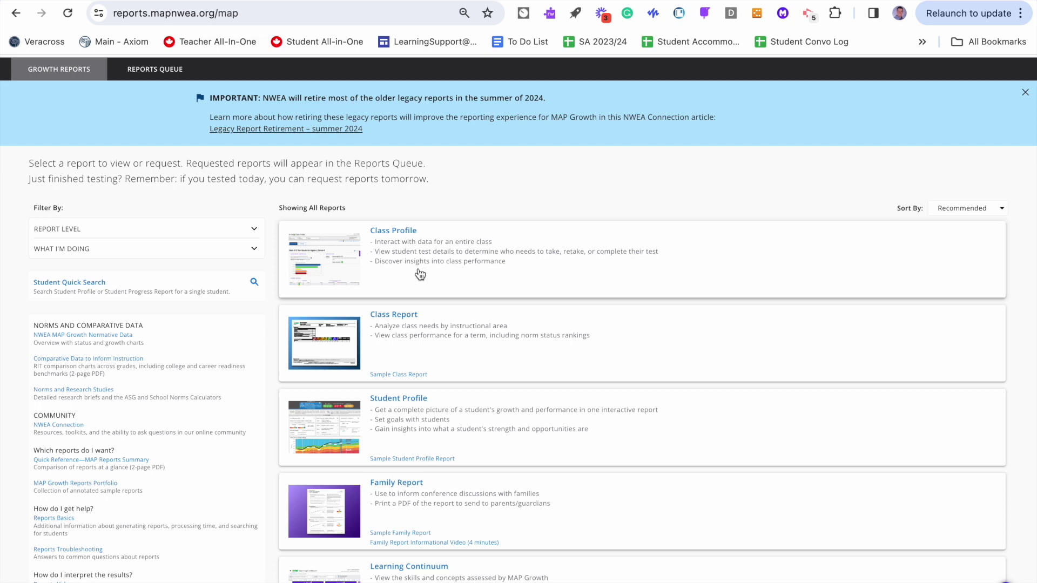
# Step: Start a Student Profile report with roster term Fall 2023-2024 and Canadian International School of Hong Kong as the school
pyautogui.scroll(-3, 420, 274)
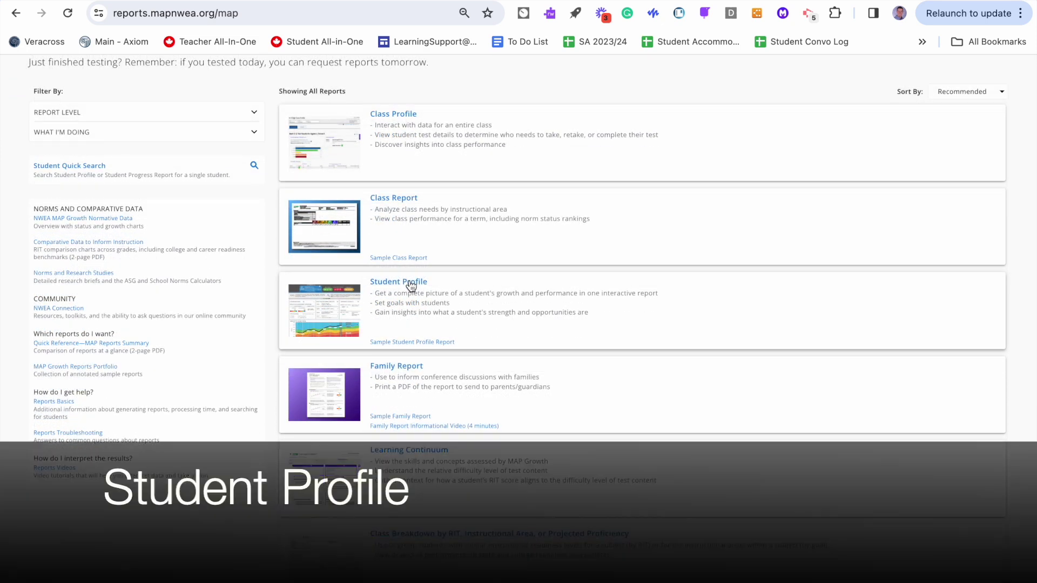
pyautogui.click(411, 285)
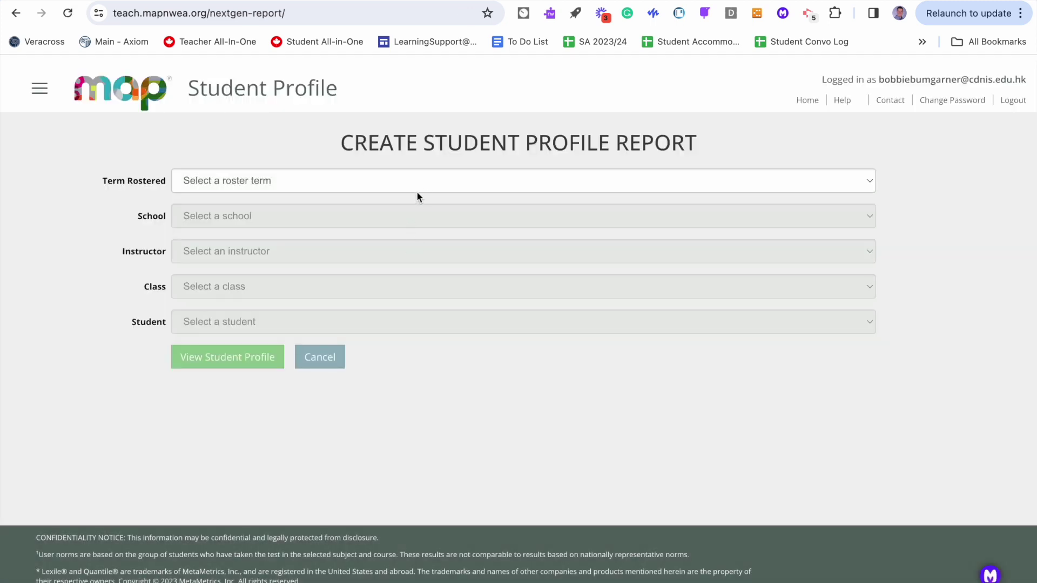
pyautogui.click(420, 185)
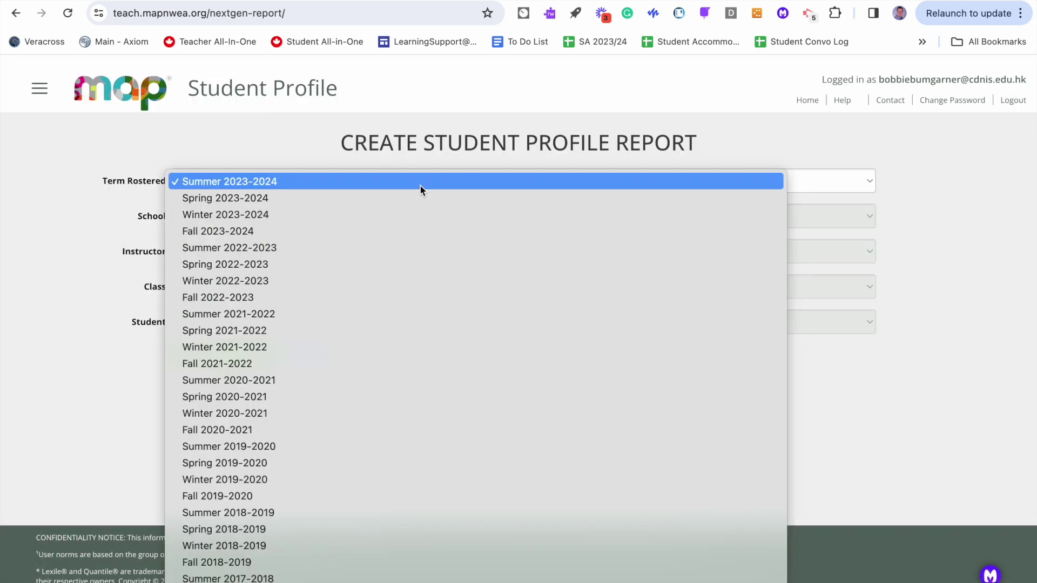
pyautogui.click(411, 231)
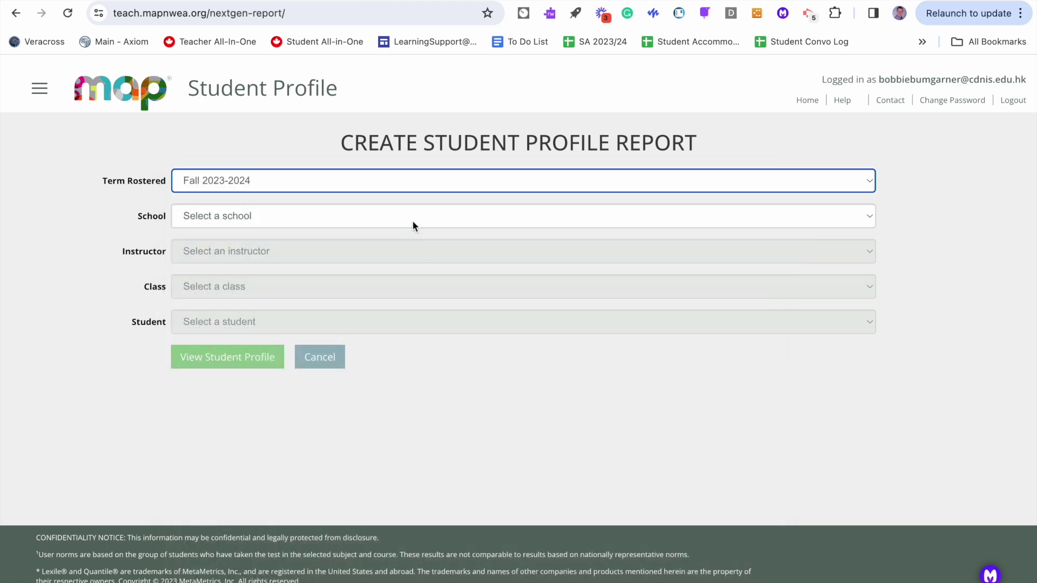
pyautogui.click(413, 223)
pyautogui.click(405, 247)
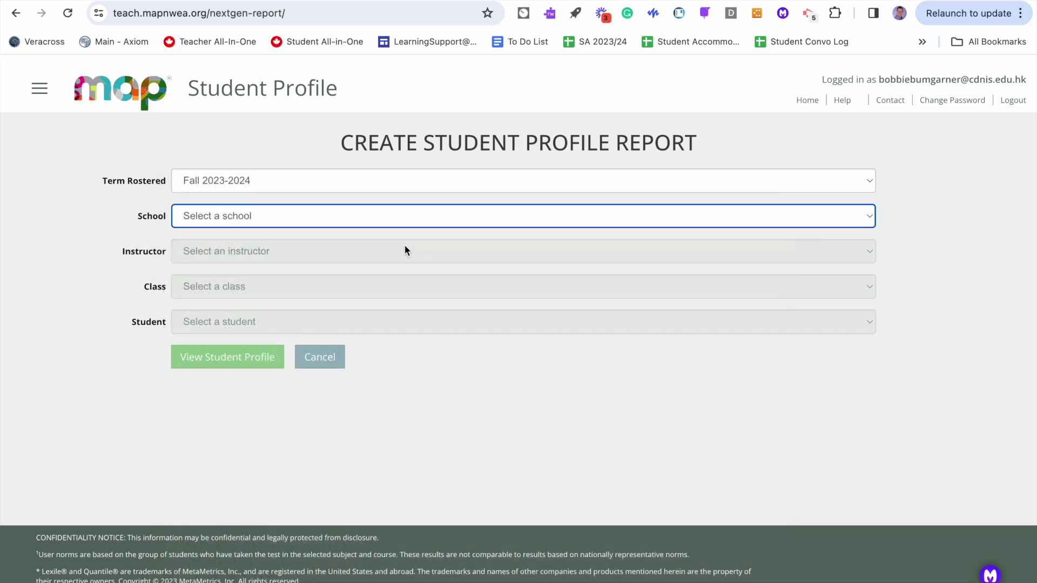
# Step: Choose class ENG2D-1 and the tenth listed student, and open that student's profile
pyautogui.click(313, 287)
pyautogui.click(309, 301)
pyautogui.click(304, 323)
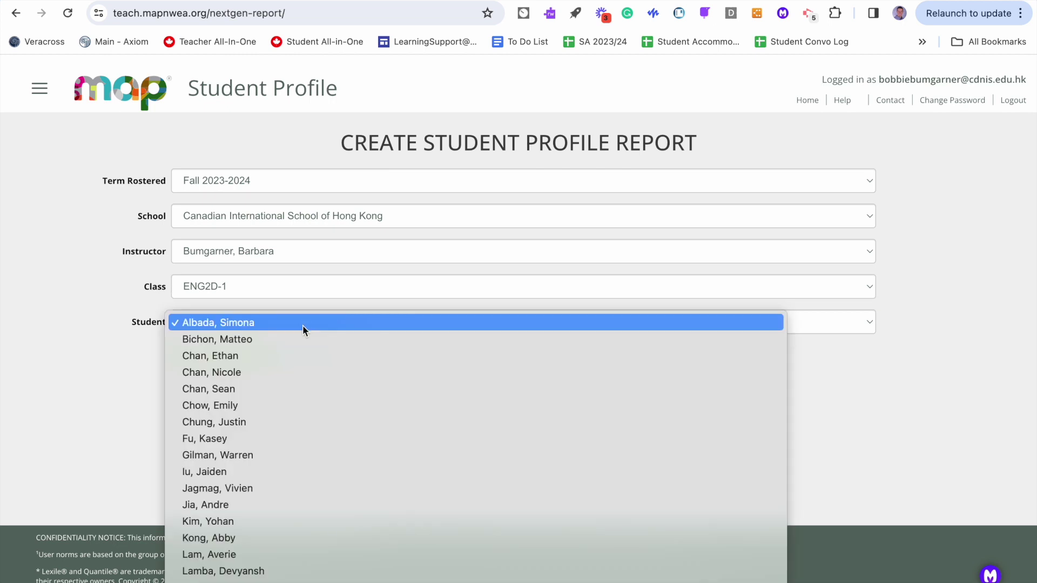
pyautogui.click(290, 472)
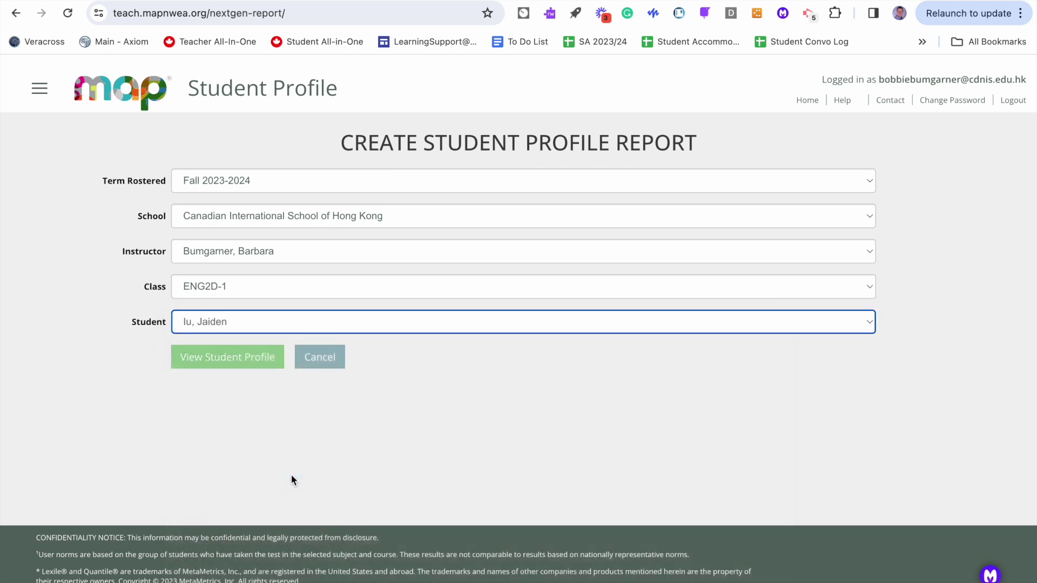
pyautogui.click(259, 362)
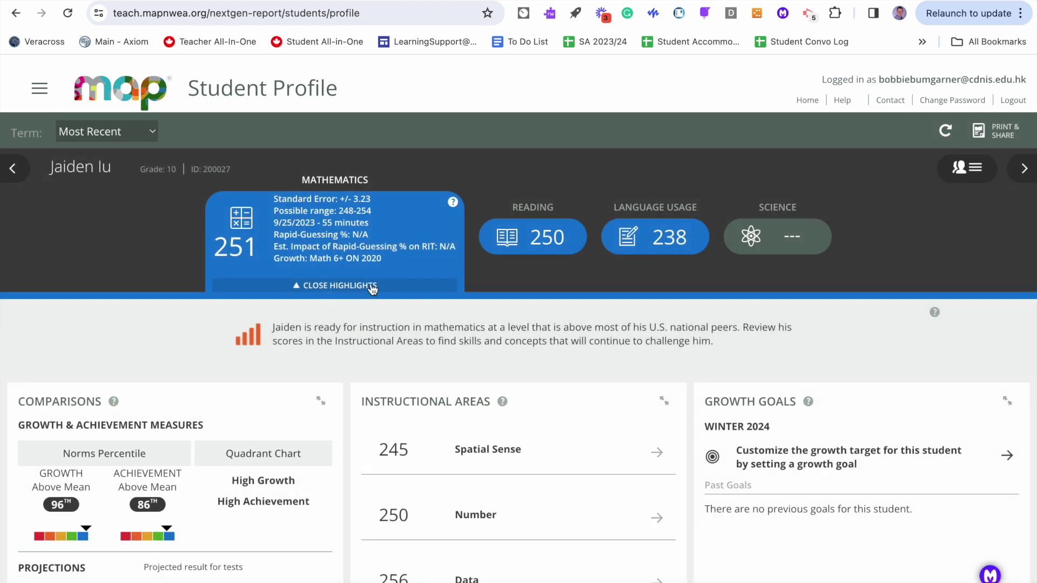
# Step: Show the student's Reading results and review the comparisons, instructional areas, growth goals and growth over time
pyautogui.click(528, 248)
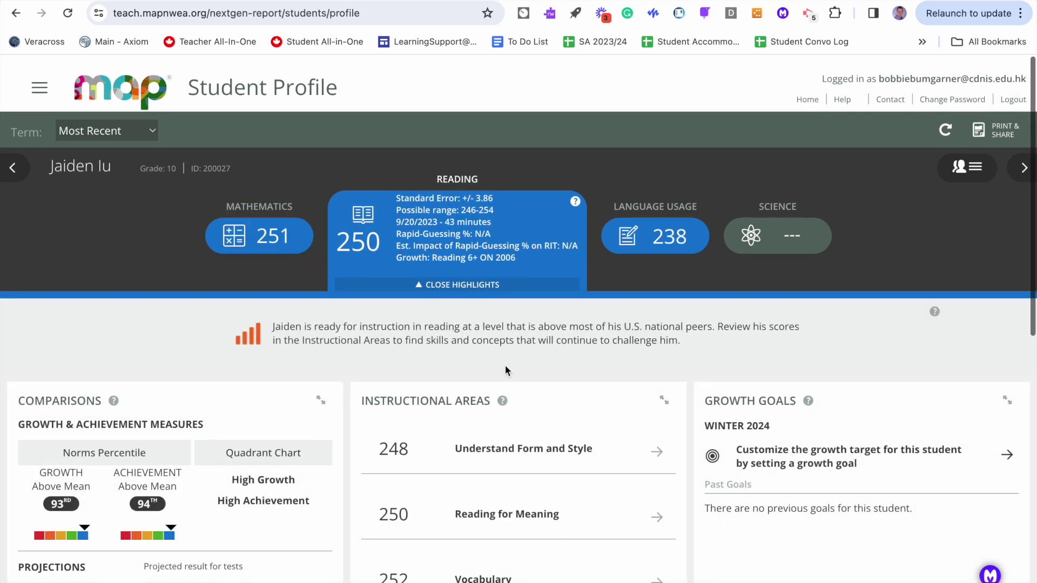
pyautogui.scroll(-4, 506, 365)
pyautogui.scroll(-2, 505, 365)
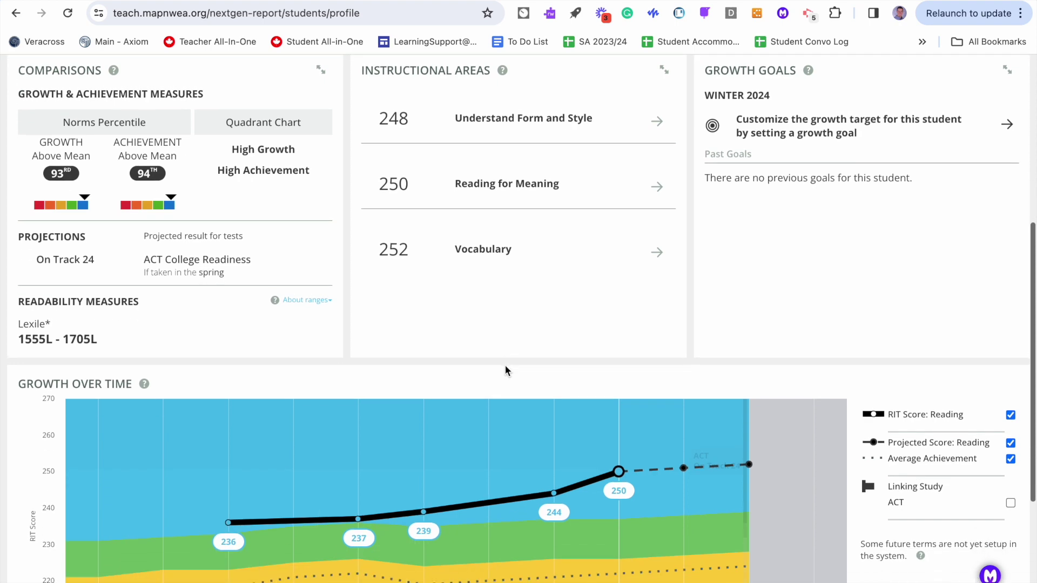
pyautogui.scroll(2, 505, 366)
pyautogui.scroll(-1, 506, 365)
pyautogui.scroll(-4, 506, 369)
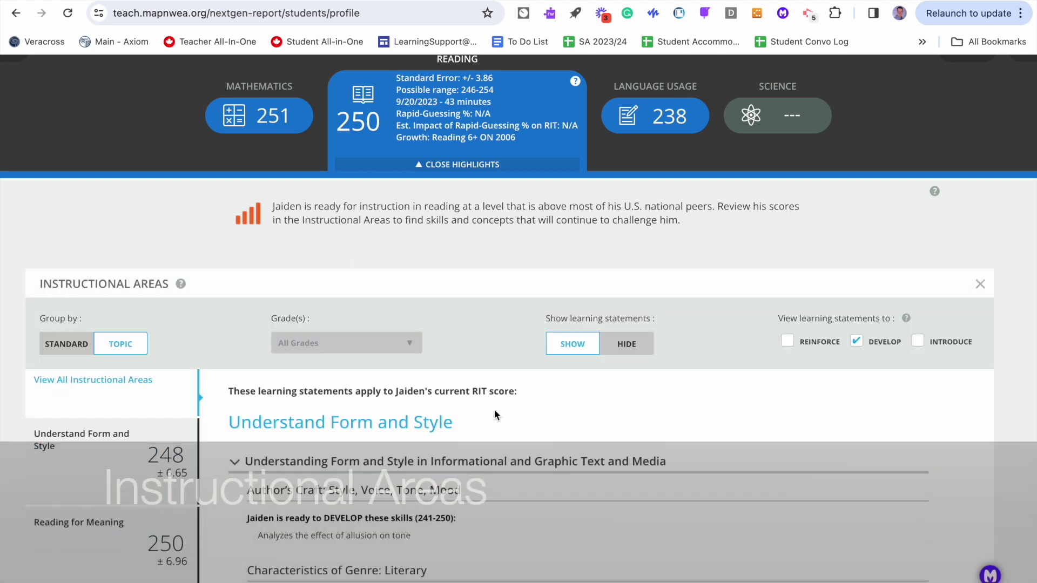
# Step: Examine the Develop learning statements in the student's expanded Reading instructional areas
pyautogui.scroll(-2, 494, 411)
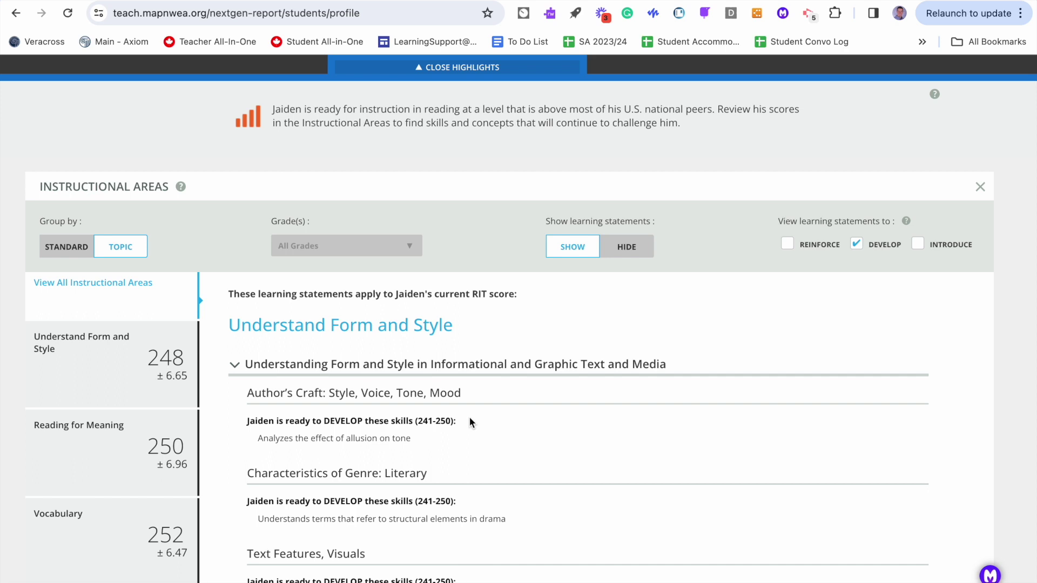
pyautogui.scroll(-3, 410, 452)
pyautogui.scroll(1, 410, 452)
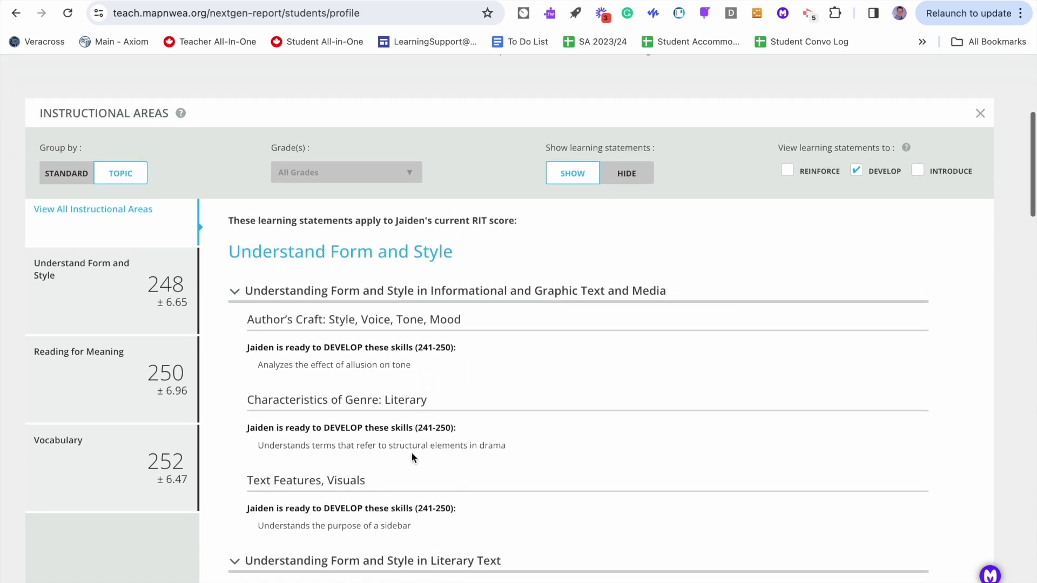
# Step: Show only the Introduce learning statements instead of Develop and review them
pyautogui.click(857, 171)
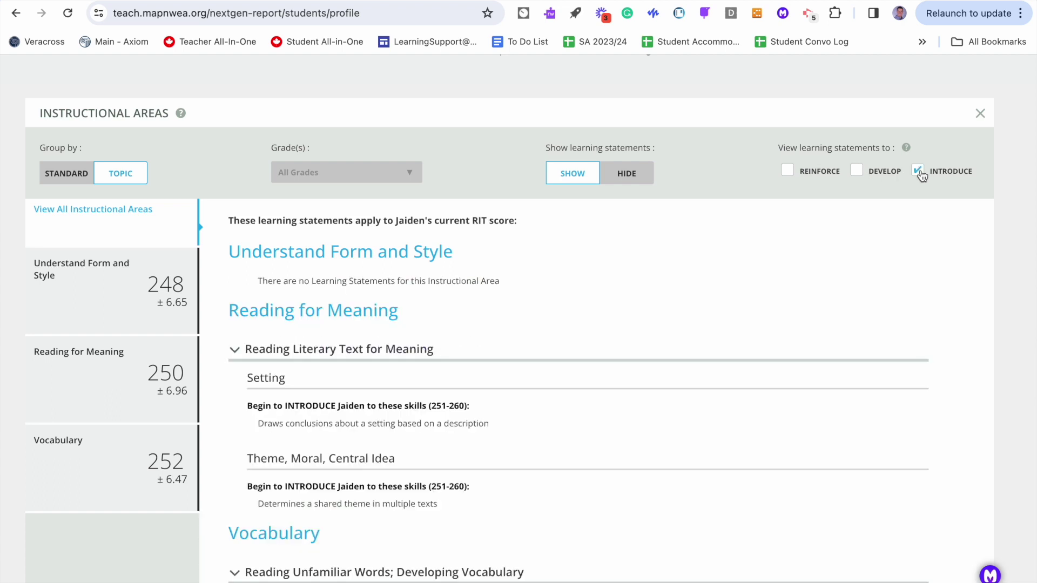
pyautogui.scroll(-3, 862, 261)
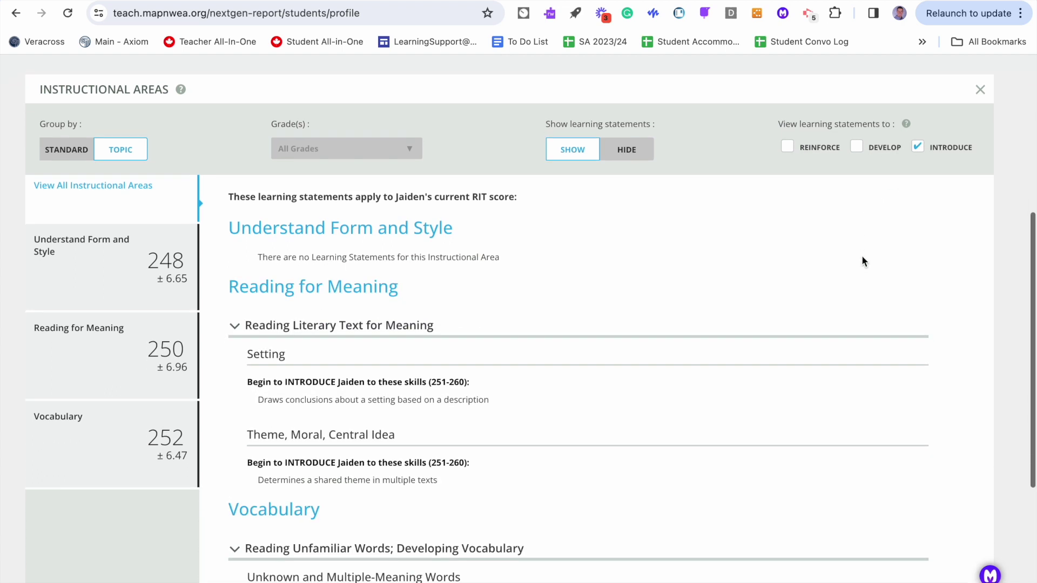
pyautogui.scroll(3, 862, 261)
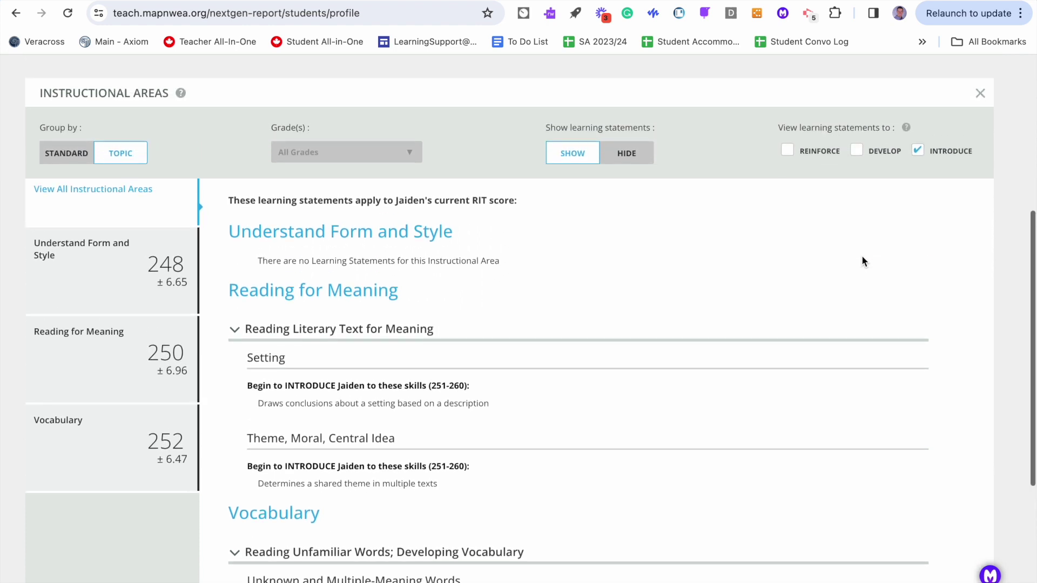
# Step: Show only the Reinforce learning statements instead of Introduce and read through the listed skills
pyautogui.click(917, 156)
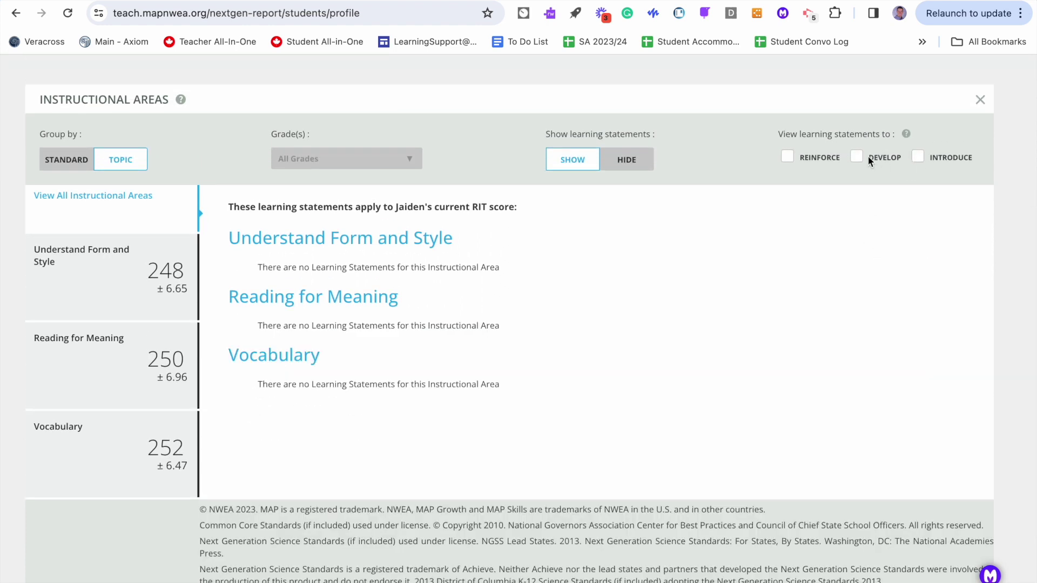
pyautogui.click(792, 159)
pyautogui.scroll(-3, 706, 340)
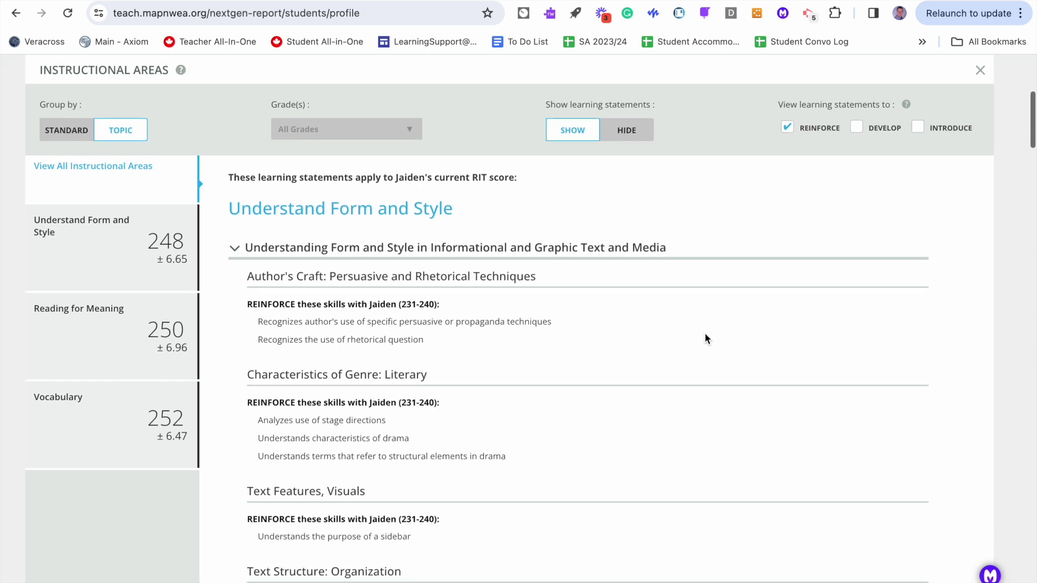
pyautogui.scroll(-3, 705, 339)
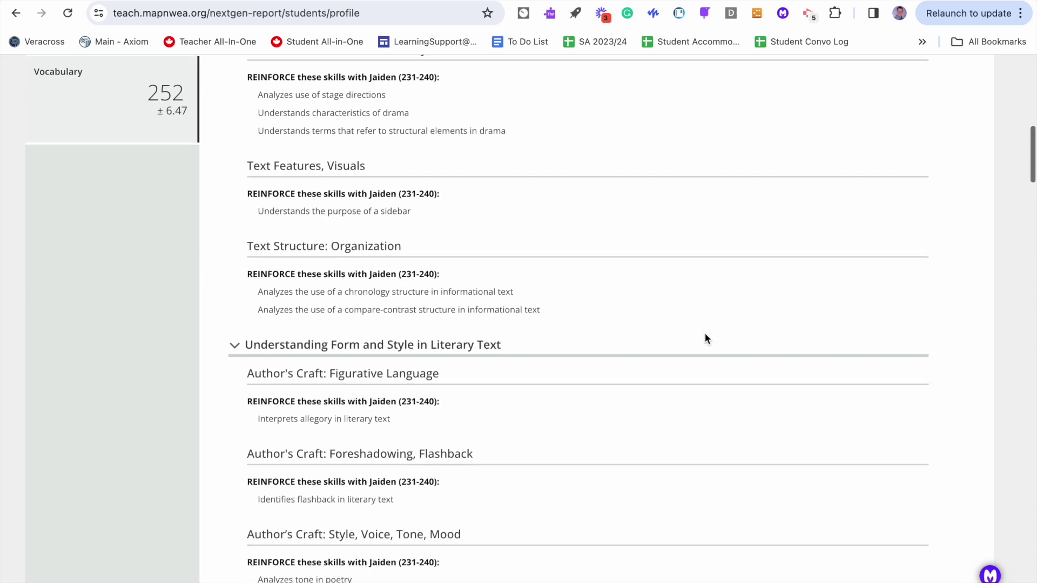
pyautogui.scroll(2, 705, 340)
pyautogui.scroll(4, 705, 340)
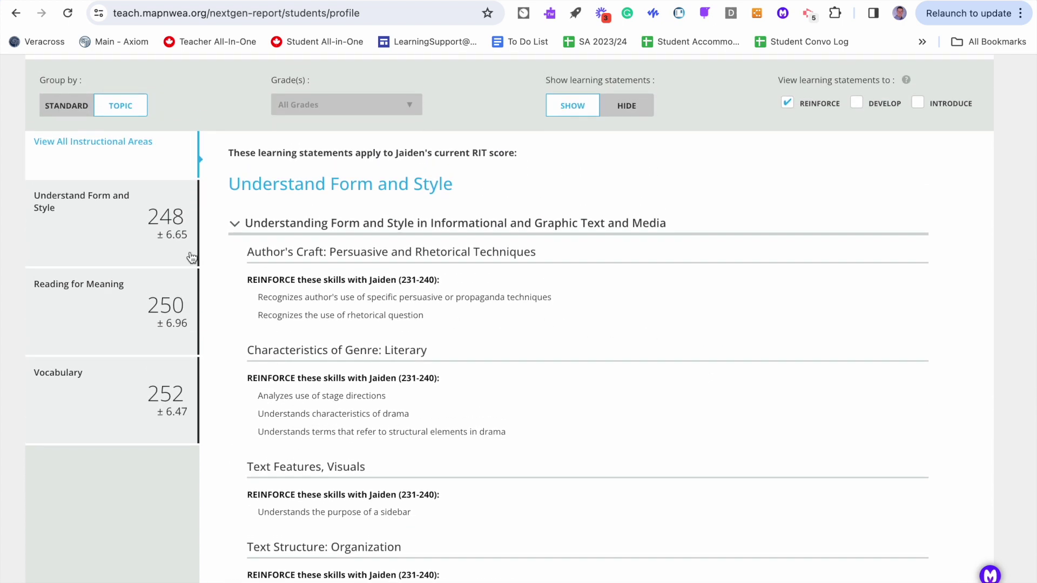
# Step: View the Understand Form and Style, Reading for Meaning and Vocabulary statements individually, and group the Vocabulary statements by standard
pyautogui.click(122, 254)
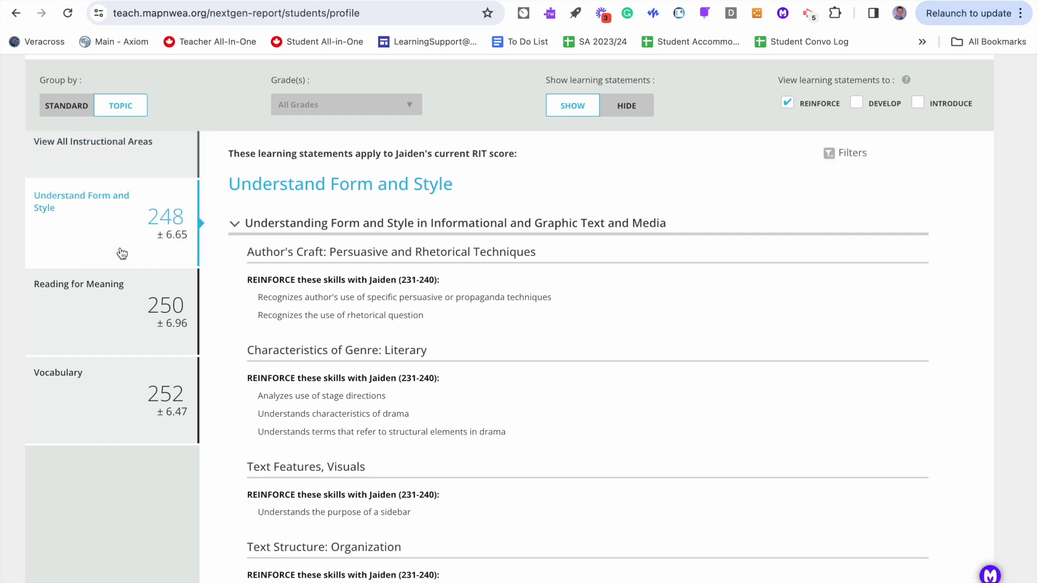
pyautogui.click(113, 316)
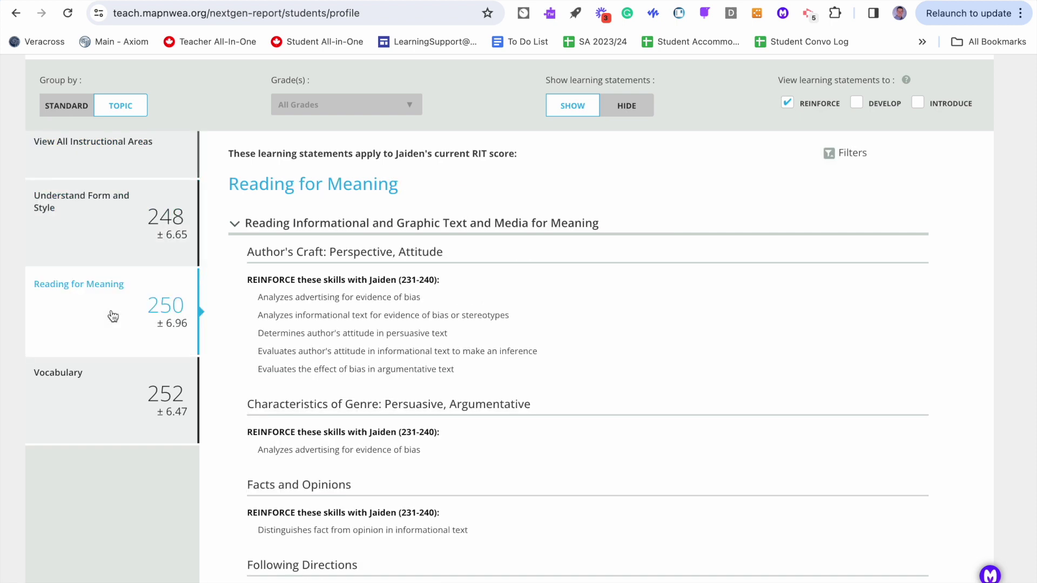
pyautogui.click(108, 378)
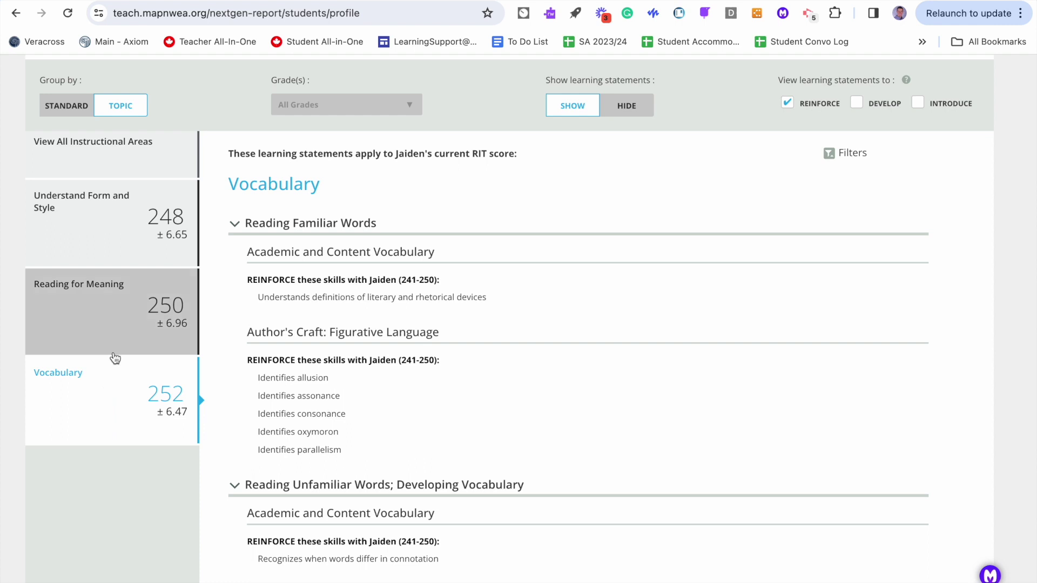
pyautogui.click(76, 107)
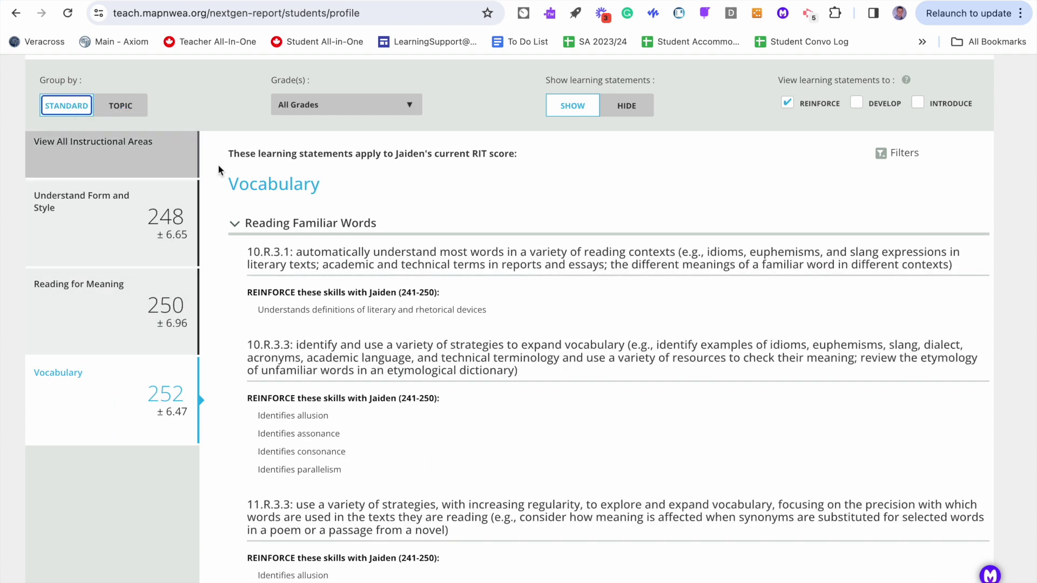
# Step: Open the sample Family Report from the reports list and review its subject results and close-up Mathematics page
pyautogui.scroll(-3, 386, 291)
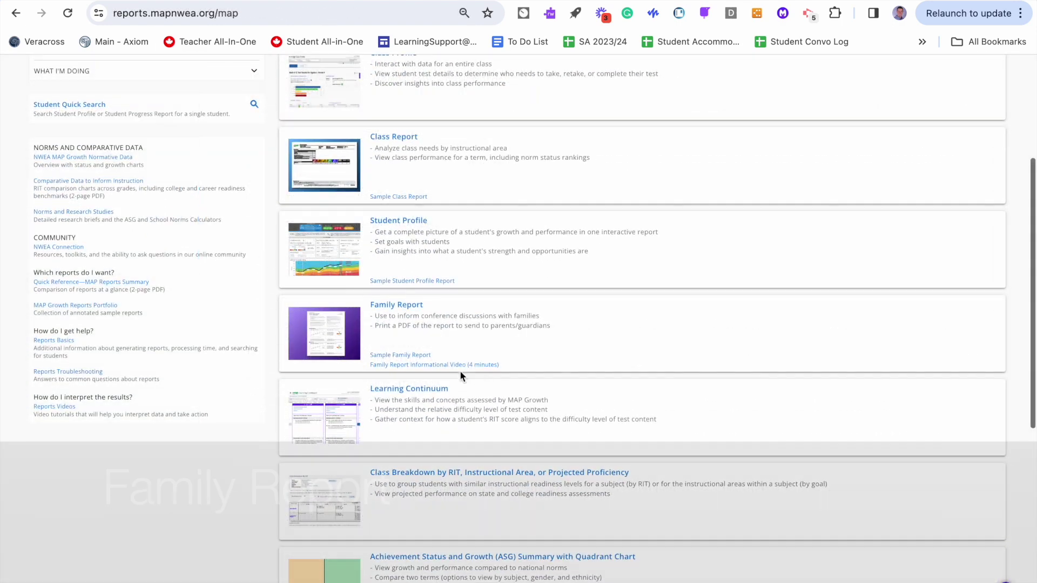
pyautogui.click(419, 357)
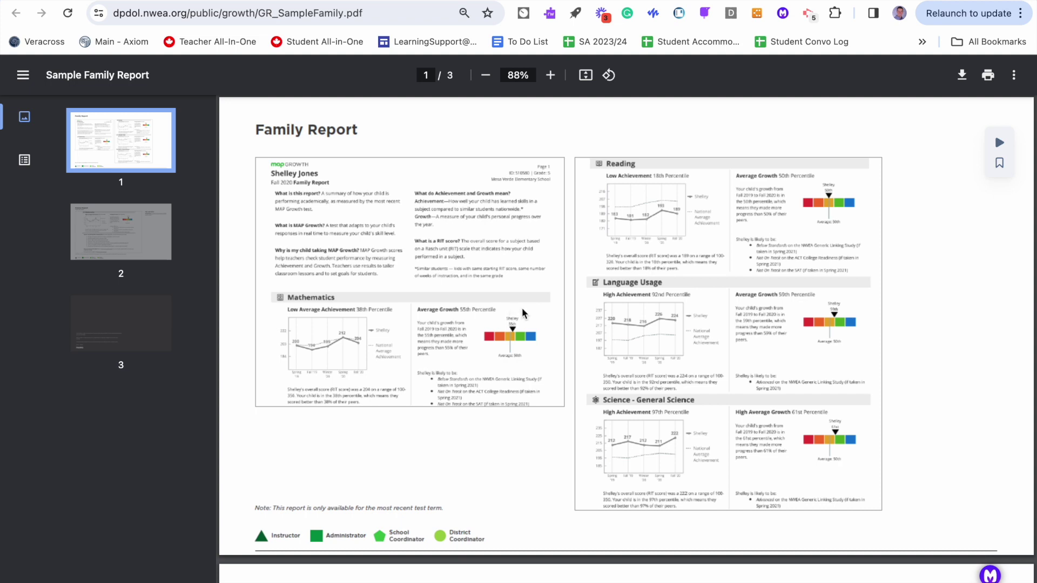
pyautogui.scroll(-1, 587, 303)
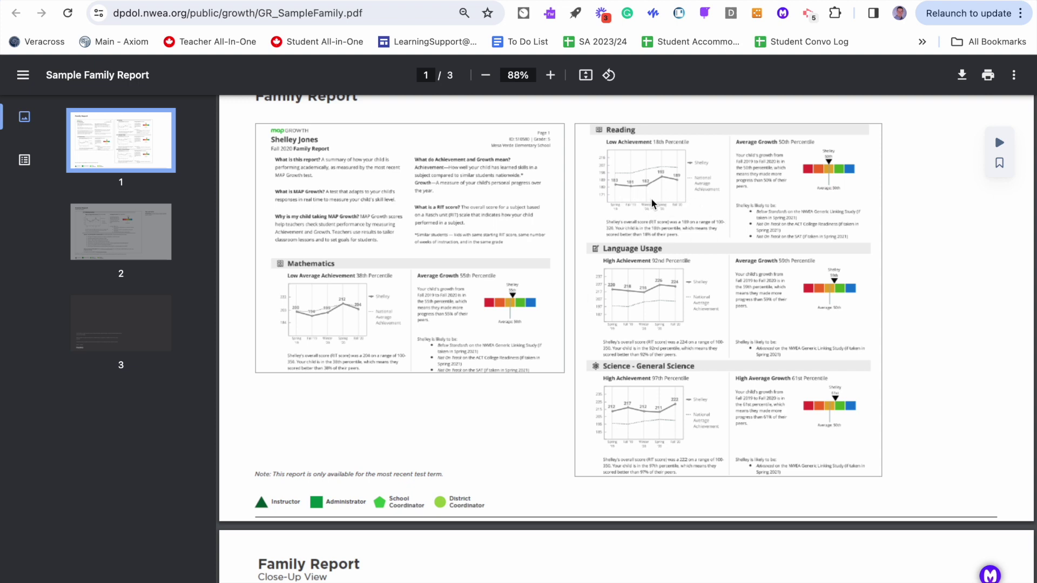
pyautogui.scroll(-5, 652, 203)
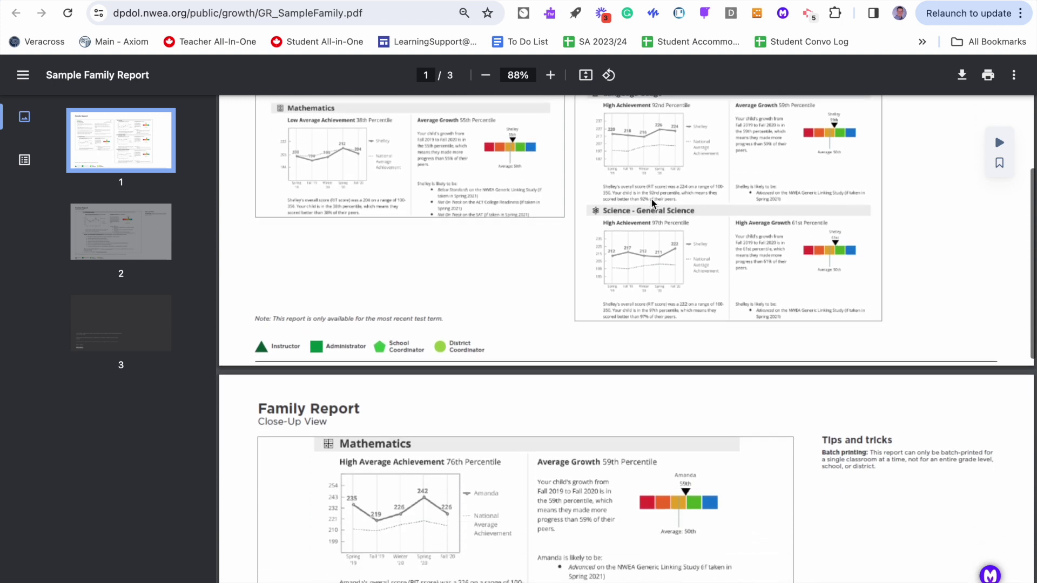
pyautogui.scroll(-8, 652, 203)
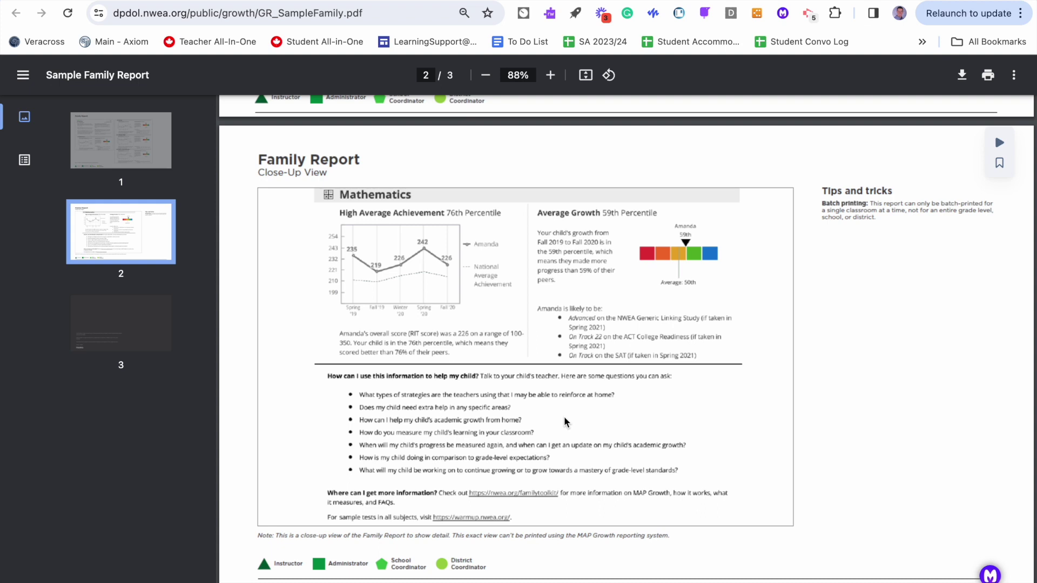
pyautogui.scroll(2, 564, 421)
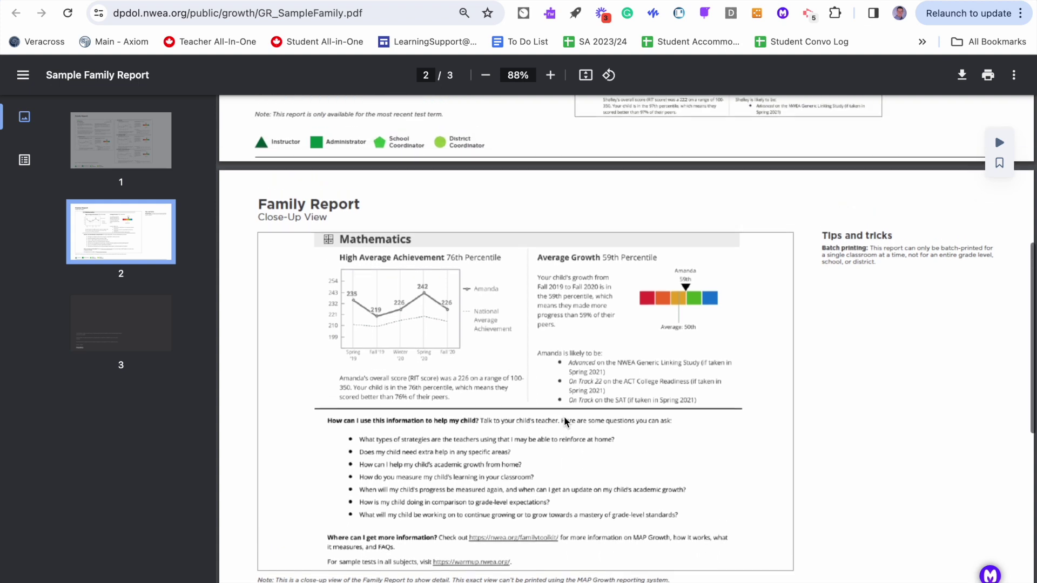
pyautogui.scroll(-1, 565, 422)
pyautogui.scroll(5, 565, 421)
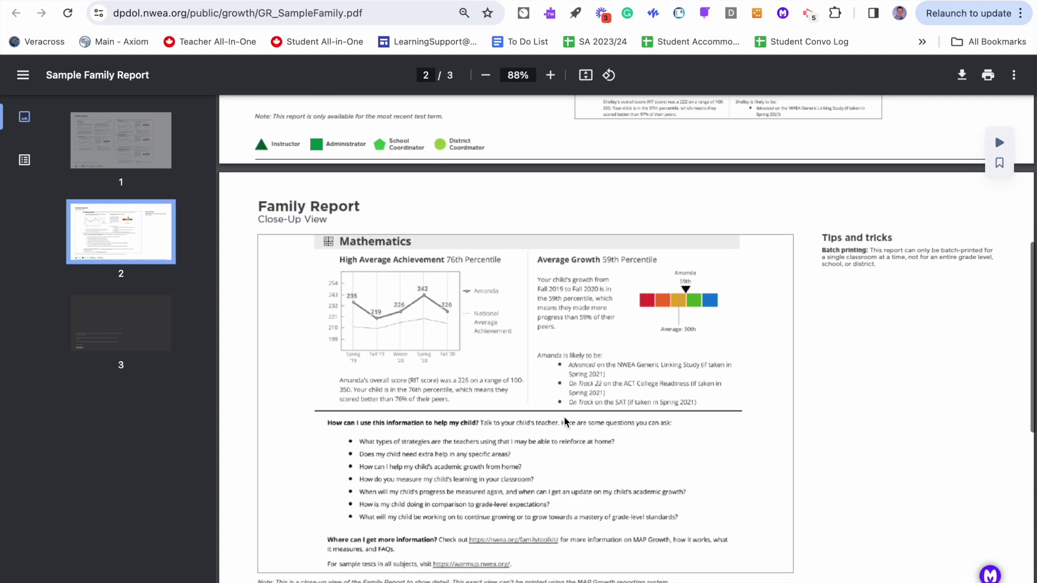
pyautogui.scroll(5, 565, 421)
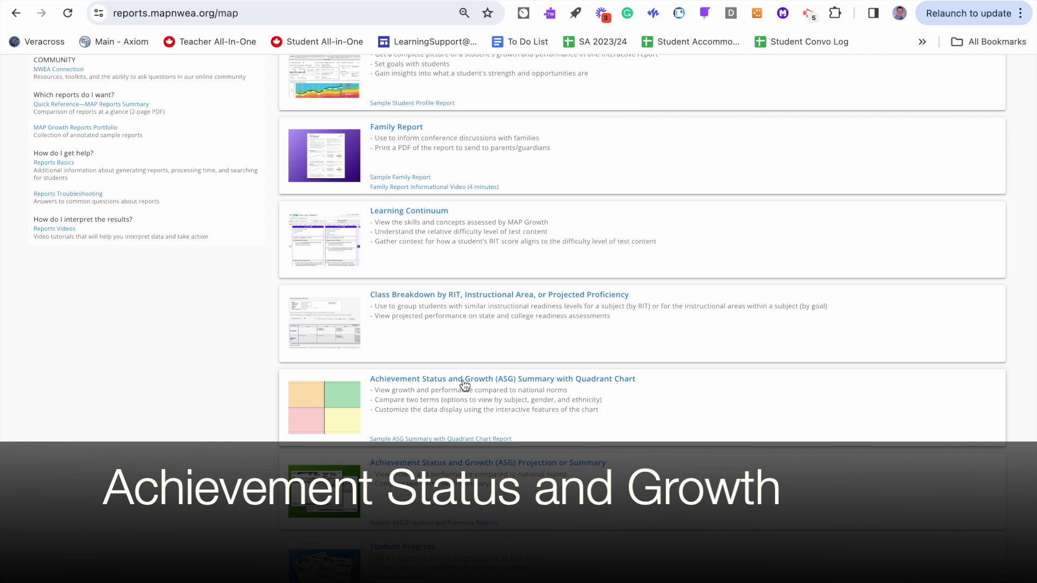
# Step: Create the Achievement Status and Growth Summary with Quadrant Chart report for class ENG2D-1
pyautogui.click(464, 380)
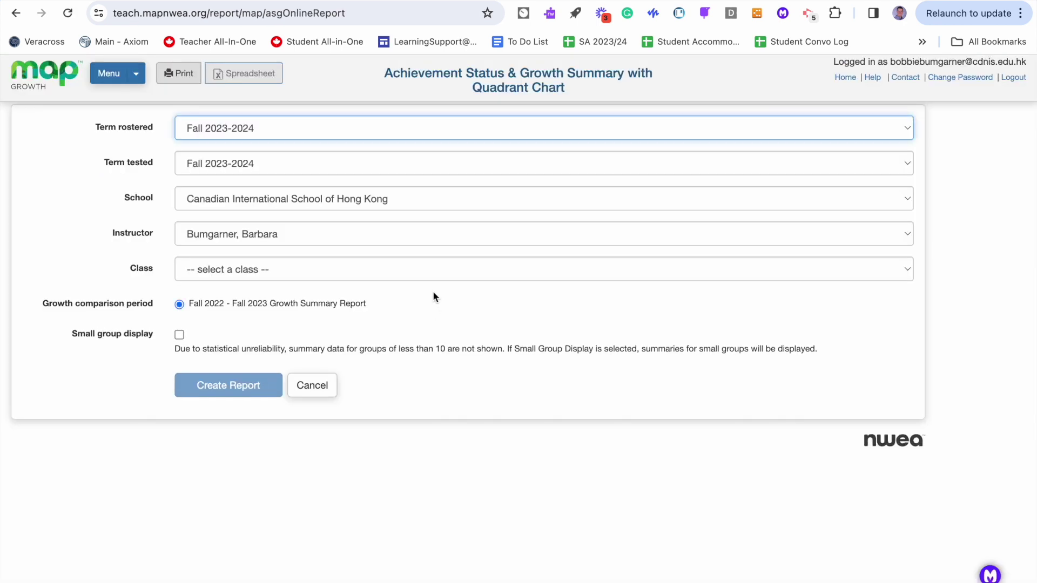
pyautogui.click(417, 270)
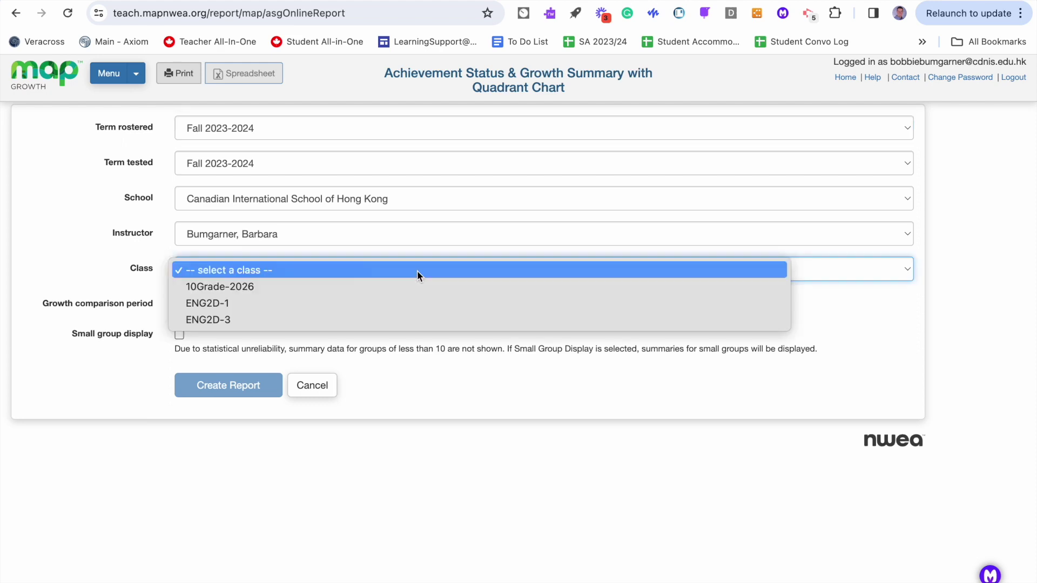
pyautogui.click(404, 304)
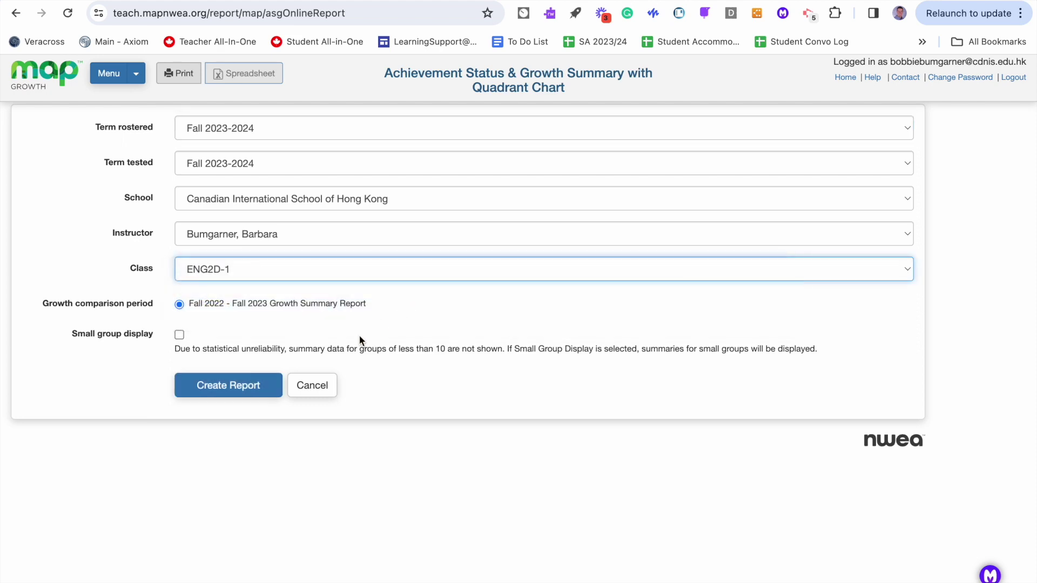
pyautogui.click(258, 387)
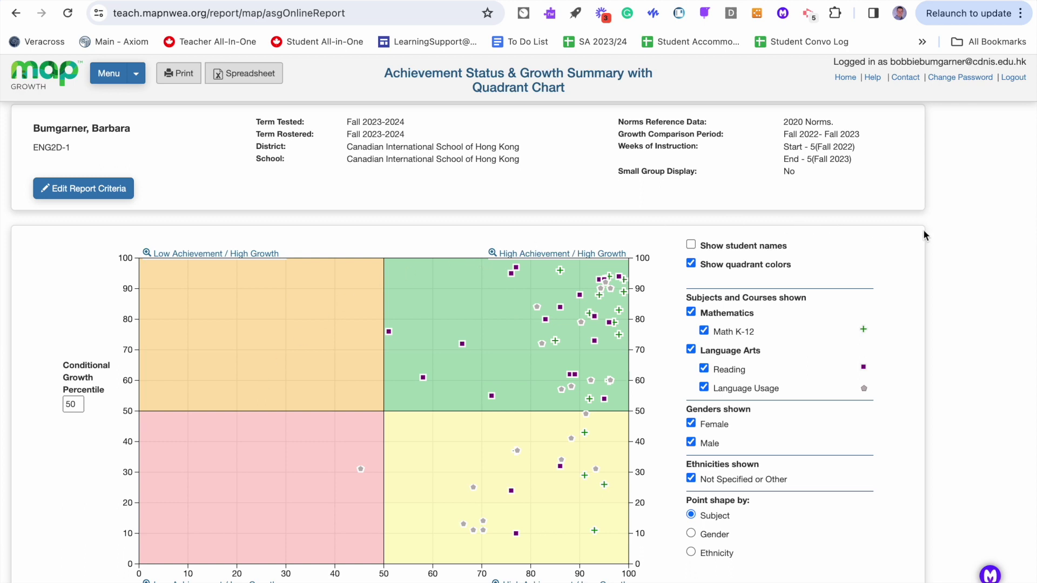
# Step: Limit the quadrant chart to Reading results by hiding Mathematics and Language Usage
pyautogui.scroll(-2, 952, 239)
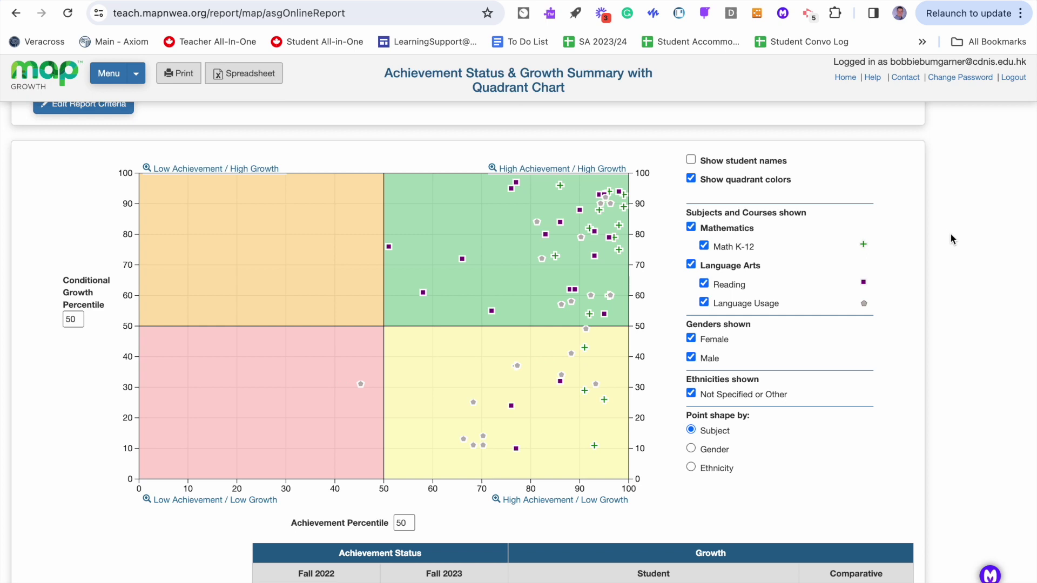
pyautogui.moveTo(593, 218)
pyautogui.click(690, 227)
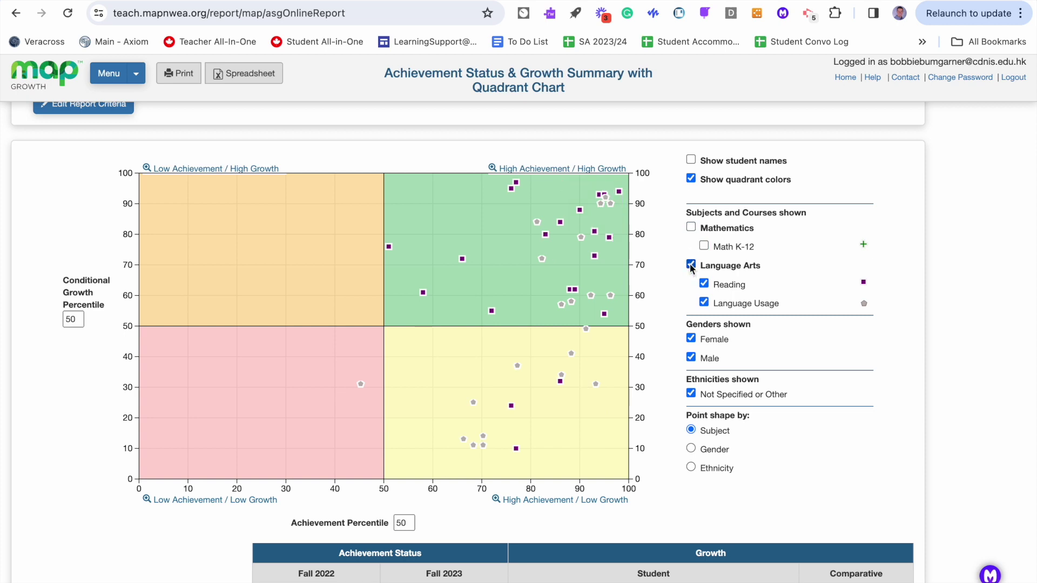
pyautogui.click(704, 303)
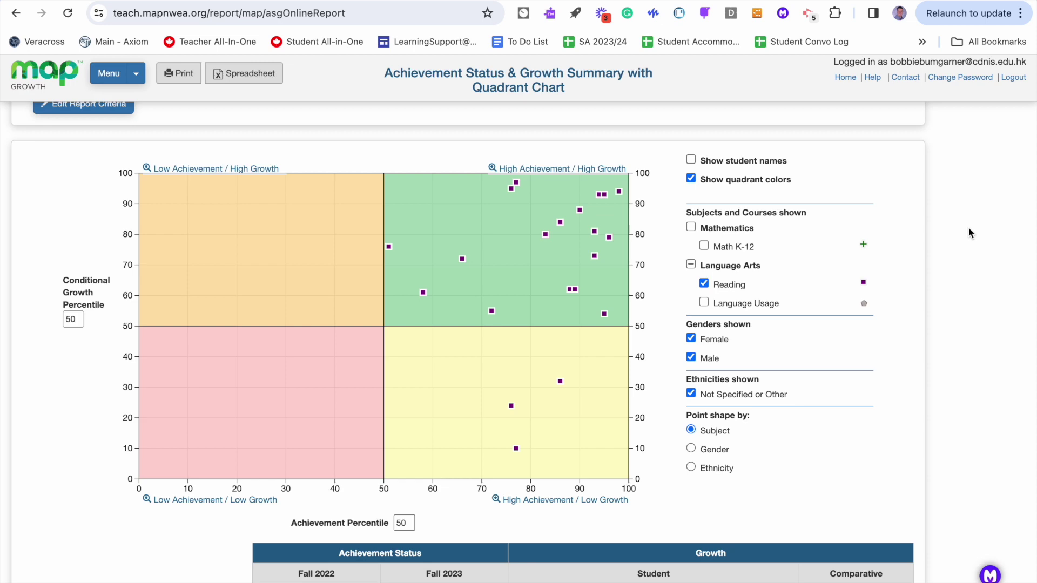
# Step: Review the students' Reading achievement status and growth table below the quadrant chart
pyautogui.scroll(-7, 969, 232)
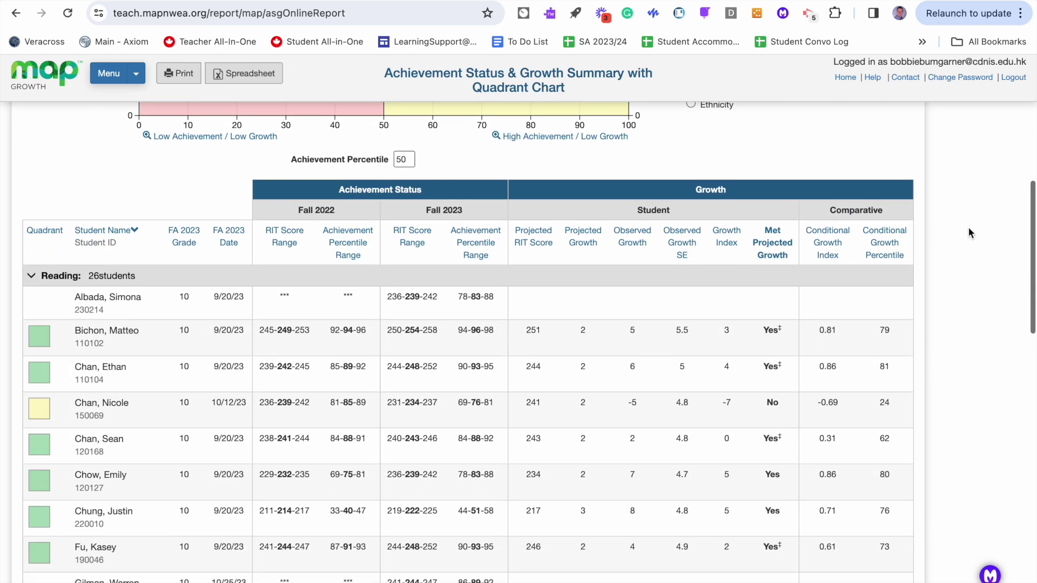
pyautogui.scroll(-4, 968, 232)
pyautogui.scroll(15, 968, 228)
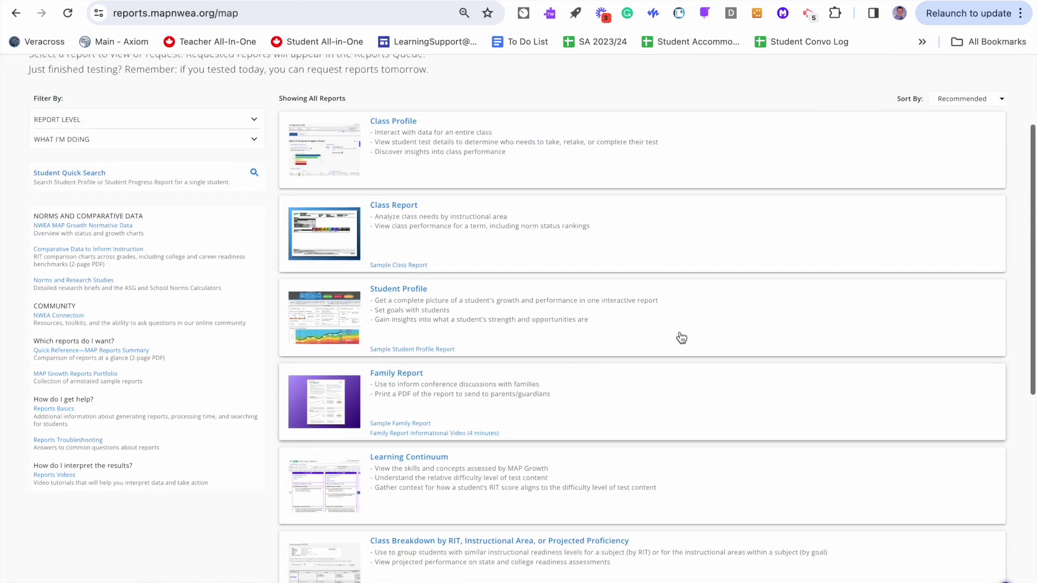
# Step: Open Student Quick Search from the reports list, view its search fields, and return to MAP Growth Reports
pyautogui.scroll(1, 679, 339)
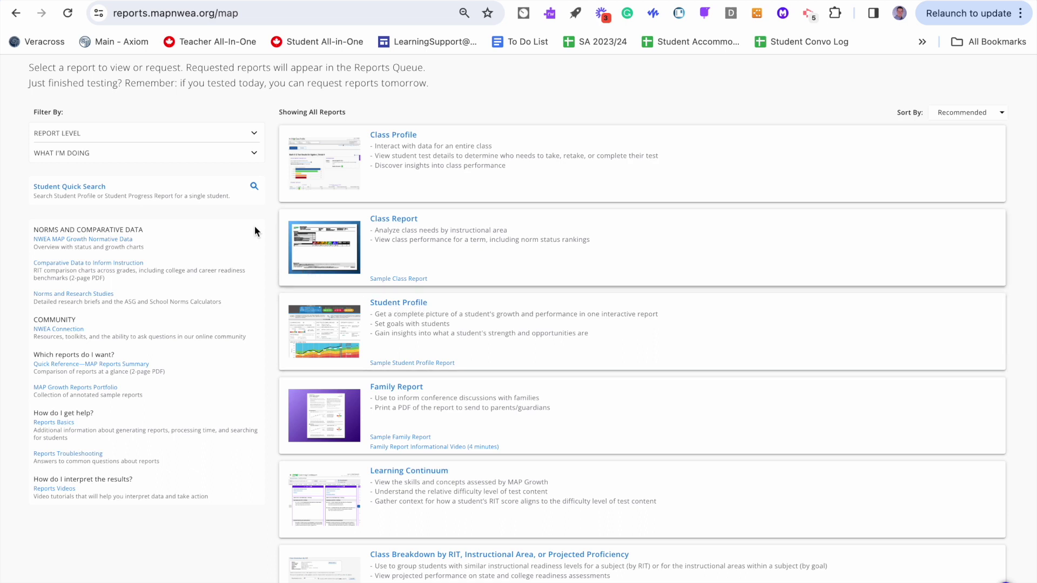
pyautogui.click(195, 194)
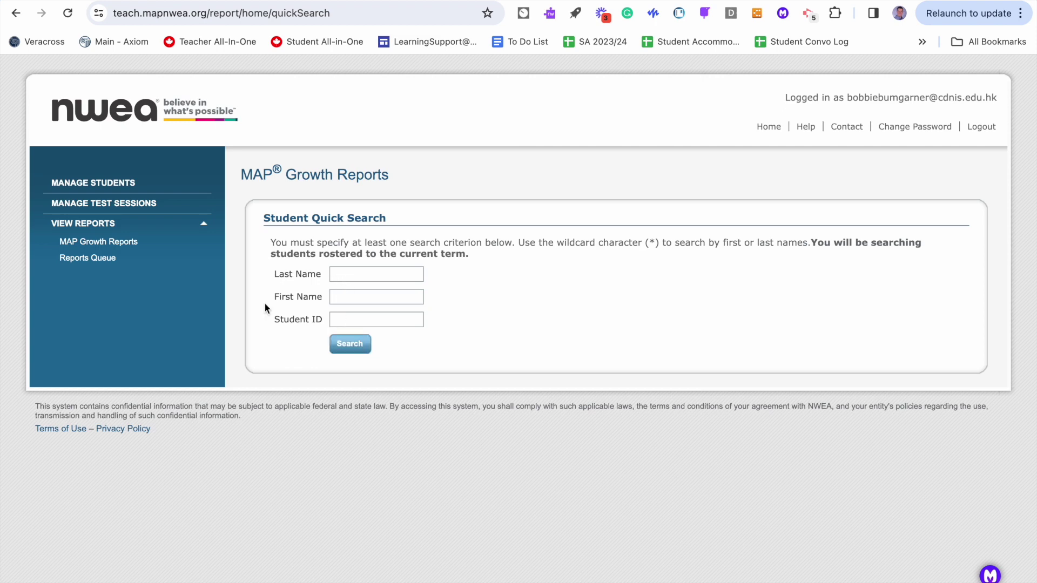
pyautogui.click(141, 248)
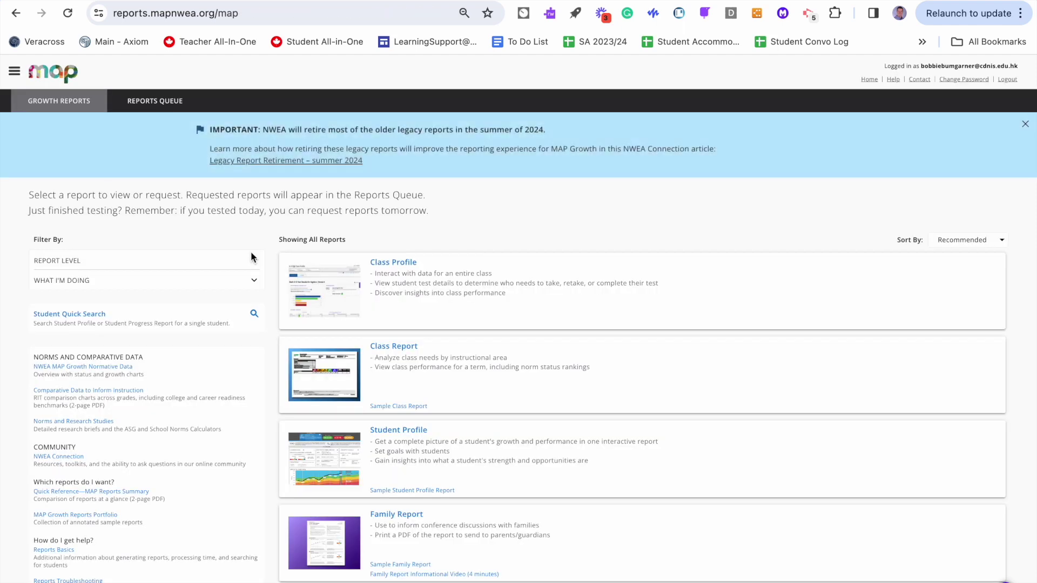
# Step: Go back through two previous students in the Student Profile report, and return to the MAP Growth Reports list
pyautogui.click(399, 430)
pyautogui.click(263, 355)
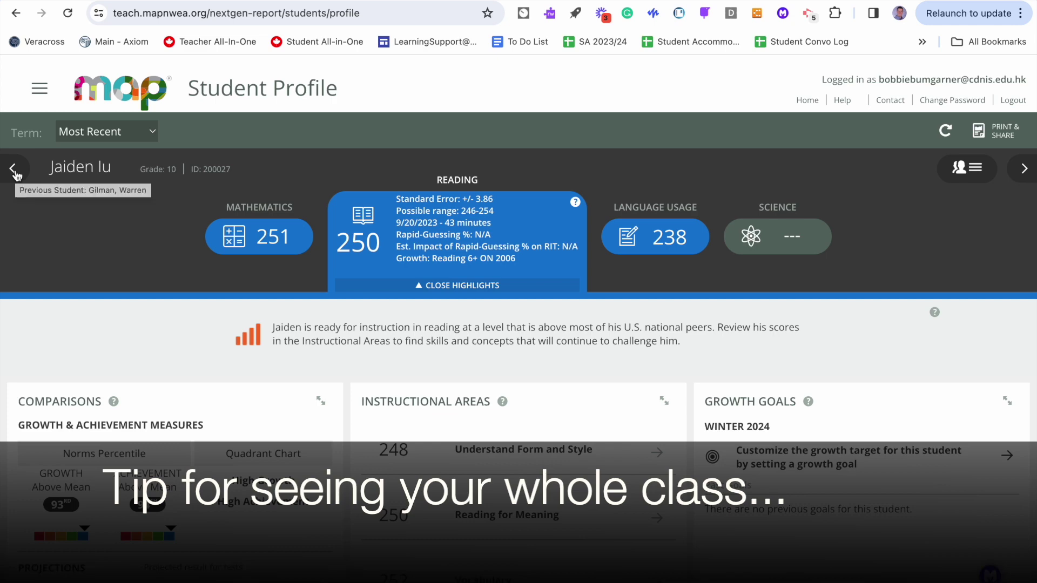
pyautogui.click(19, 176)
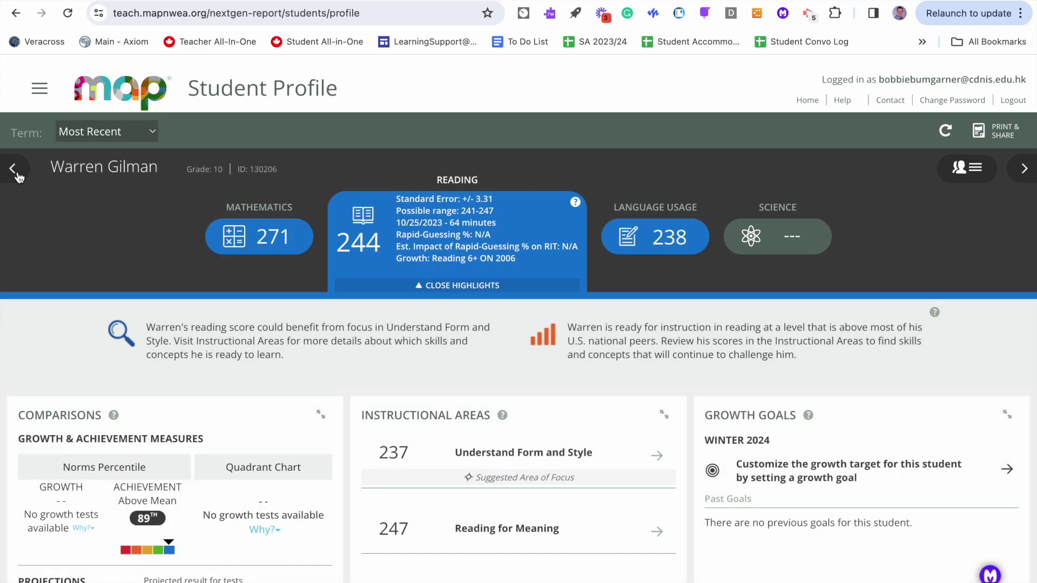
pyautogui.click(16, 173)
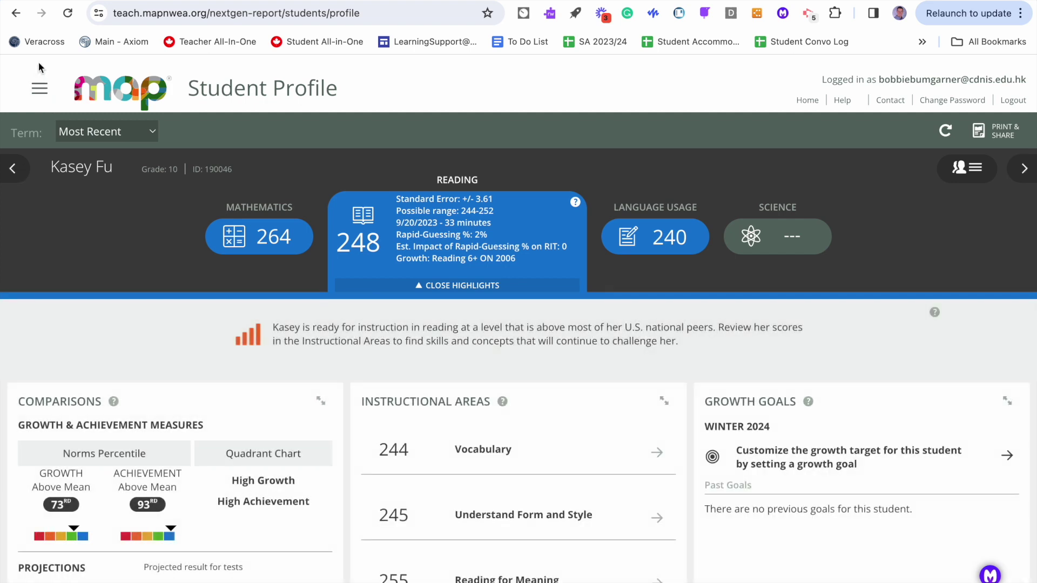
pyautogui.click(39, 89)
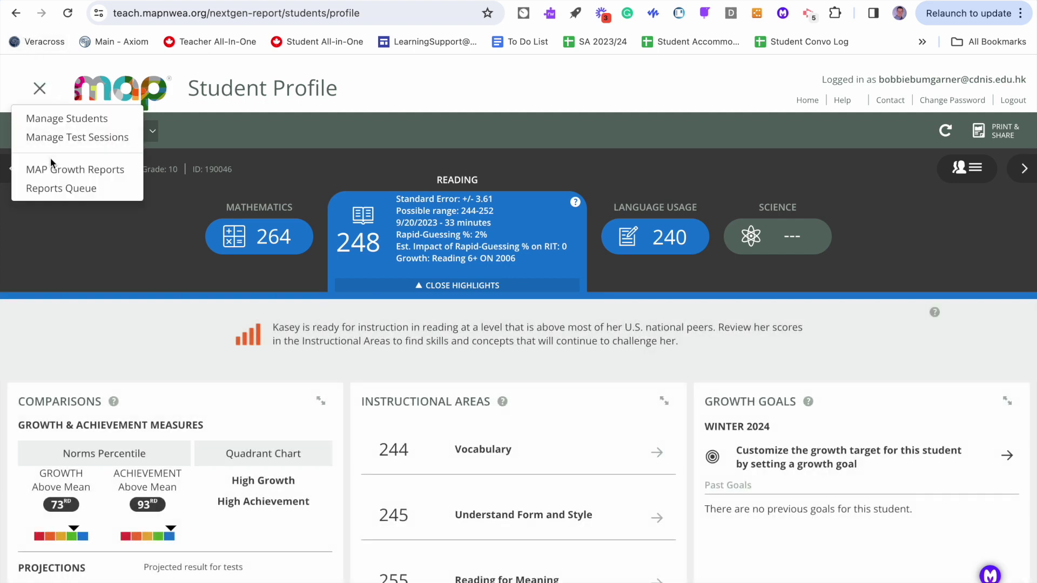
pyautogui.click(53, 166)
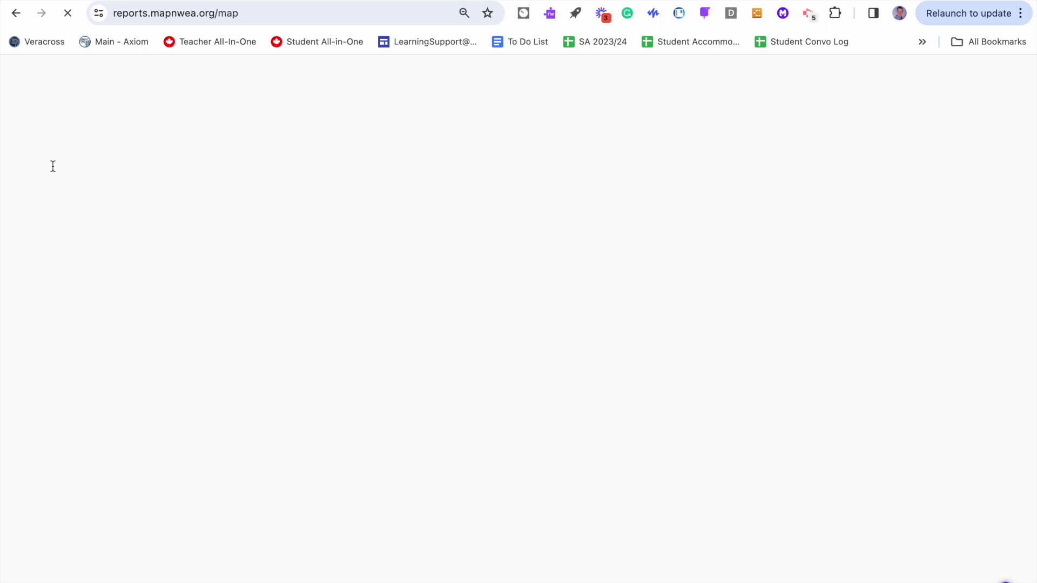